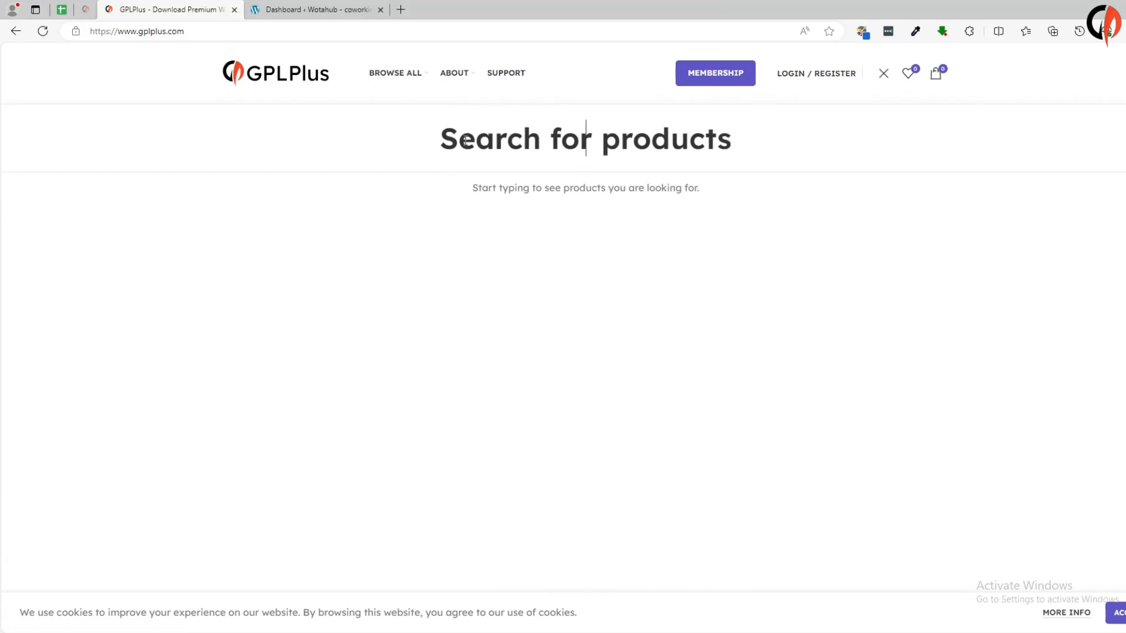
# Step: Search the GPLPlus store for LeMar and open the LeMar – Seafood Restaurant WordPress Theme 2.0 product page
pyautogui.write('LeMar')
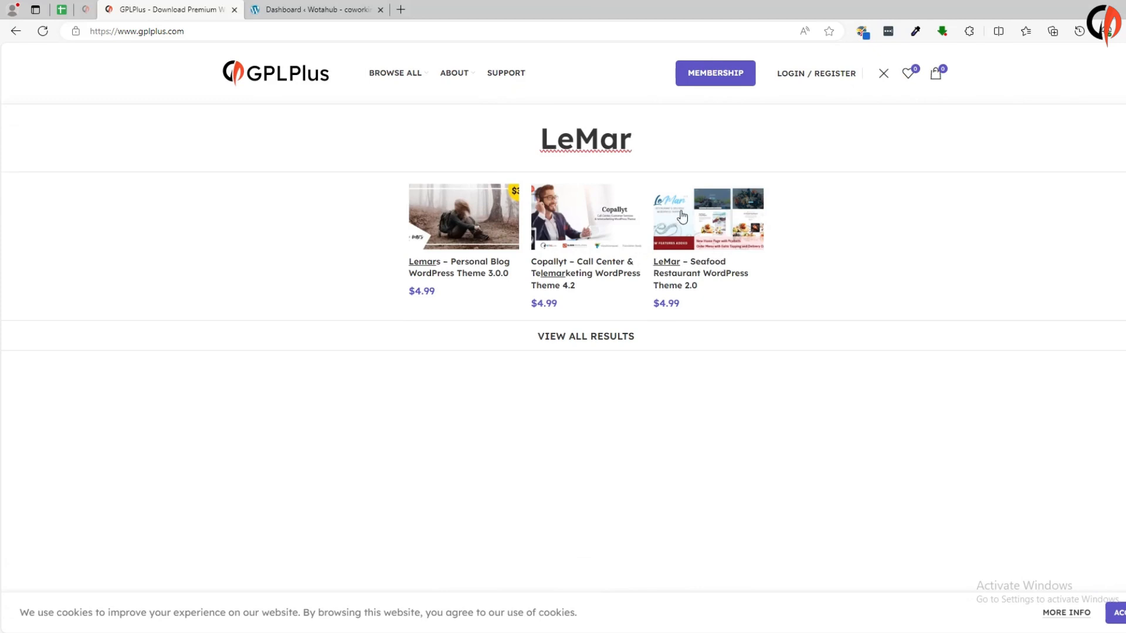
pyautogui.click(720, 230)
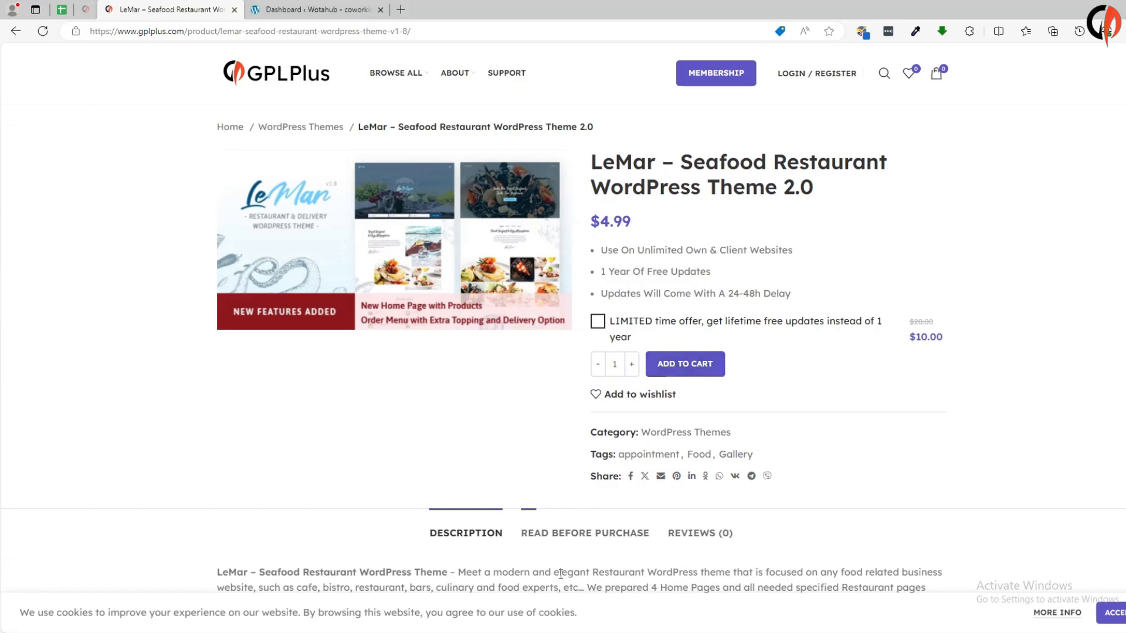
# Step: Switch to File Explorer and extract the CX-lemar-seafood-restaurant-wordpress-theme.2.0 archive into its own folder on the Desktop
pyautogui.hotkey('alt', 'Tab')
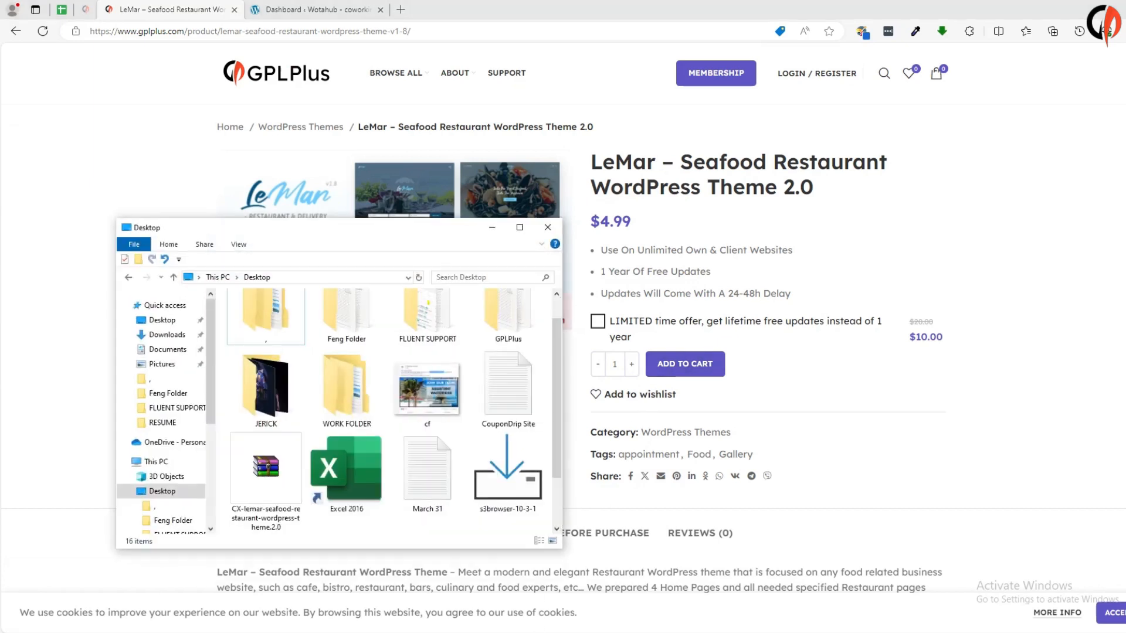
pyautogui.rightClick(274, 479)
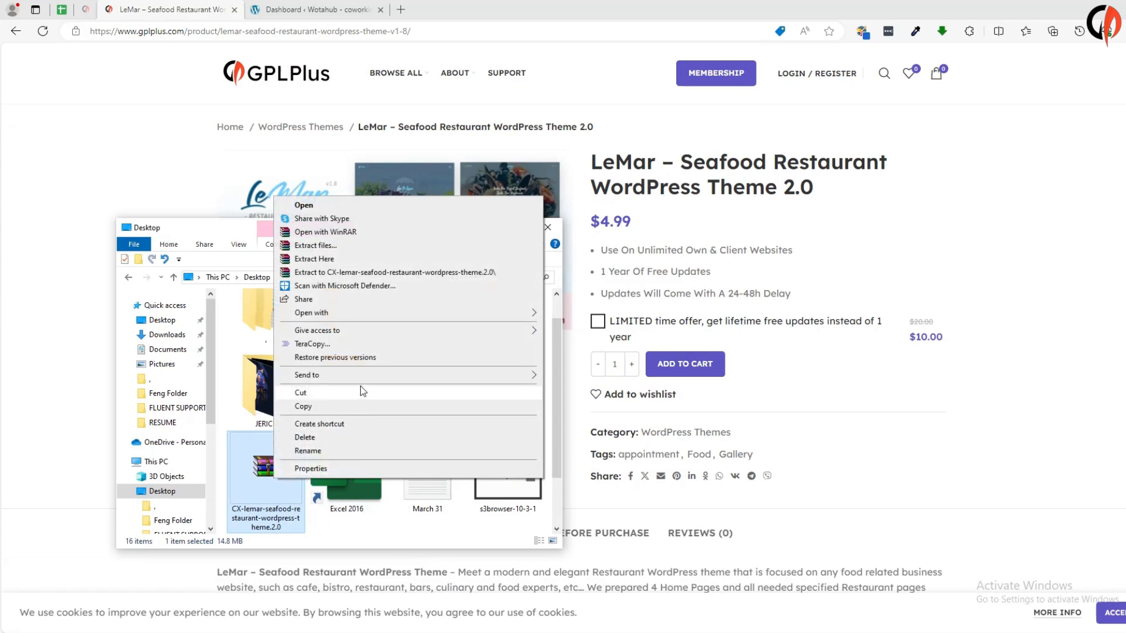
pyautogui.click(326, 246)
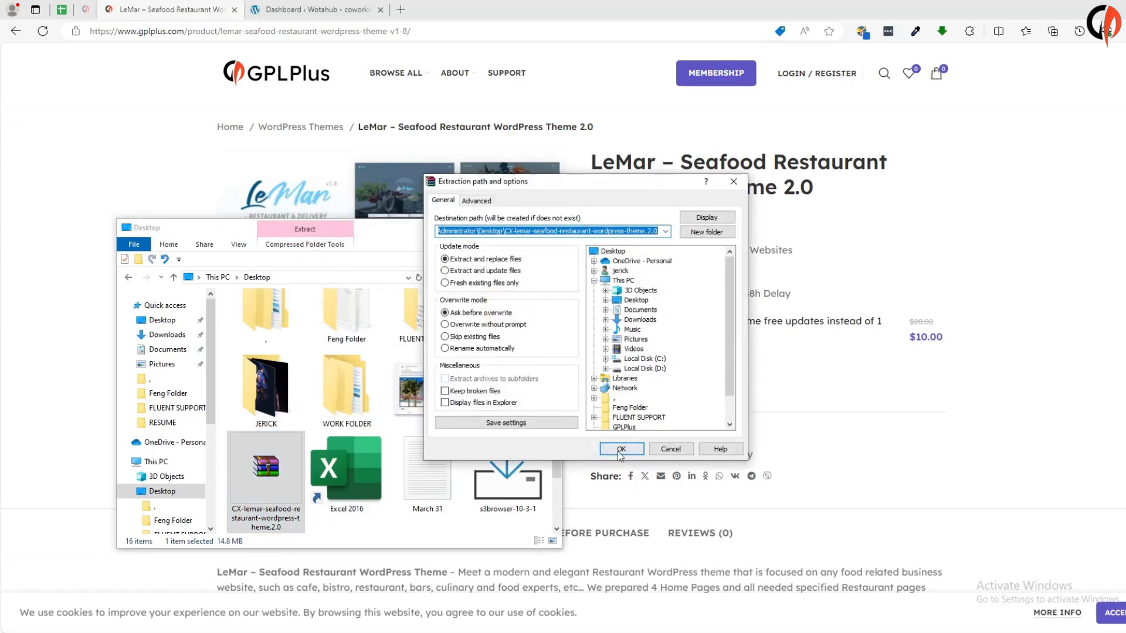
pyautogui.click(623, 449)
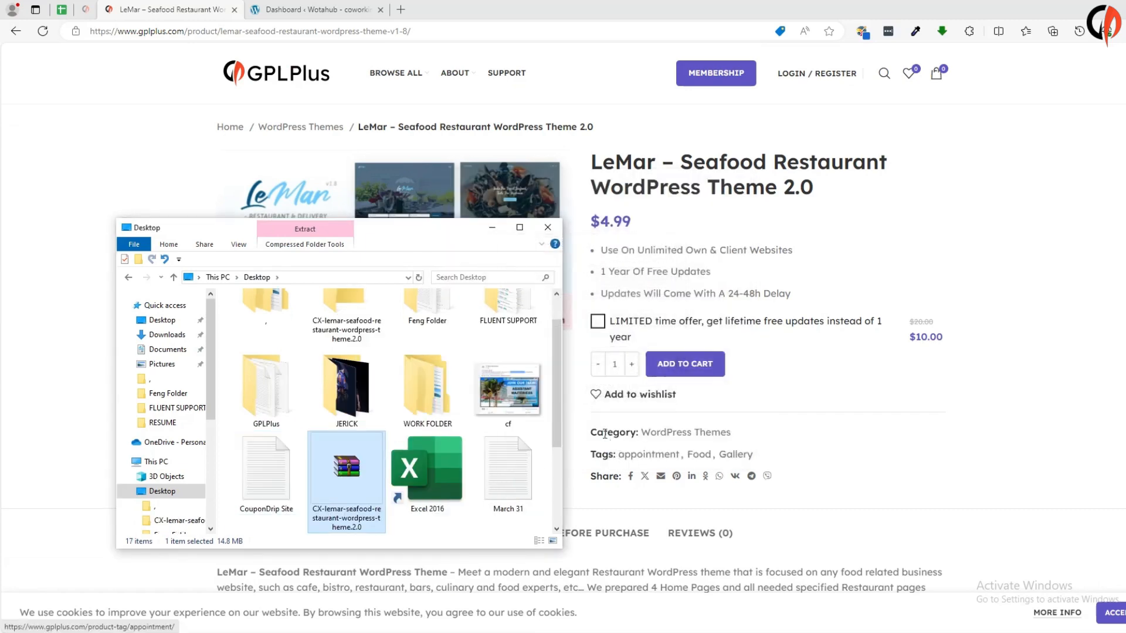
# Step: Open the extracted LeMar folder and its Main_v2.0 subfolder to examine the theme files
pyautogui.scroll(1, 555, 437)
pyautogui.click(343, 352)
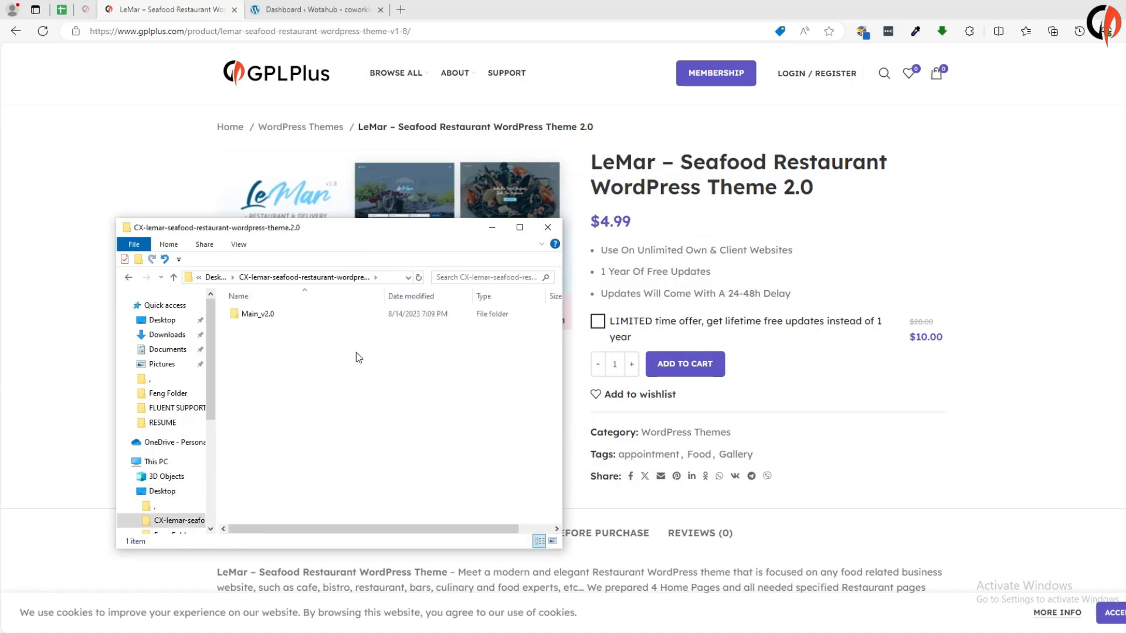
pyautogui.doubleClick(270, 314)
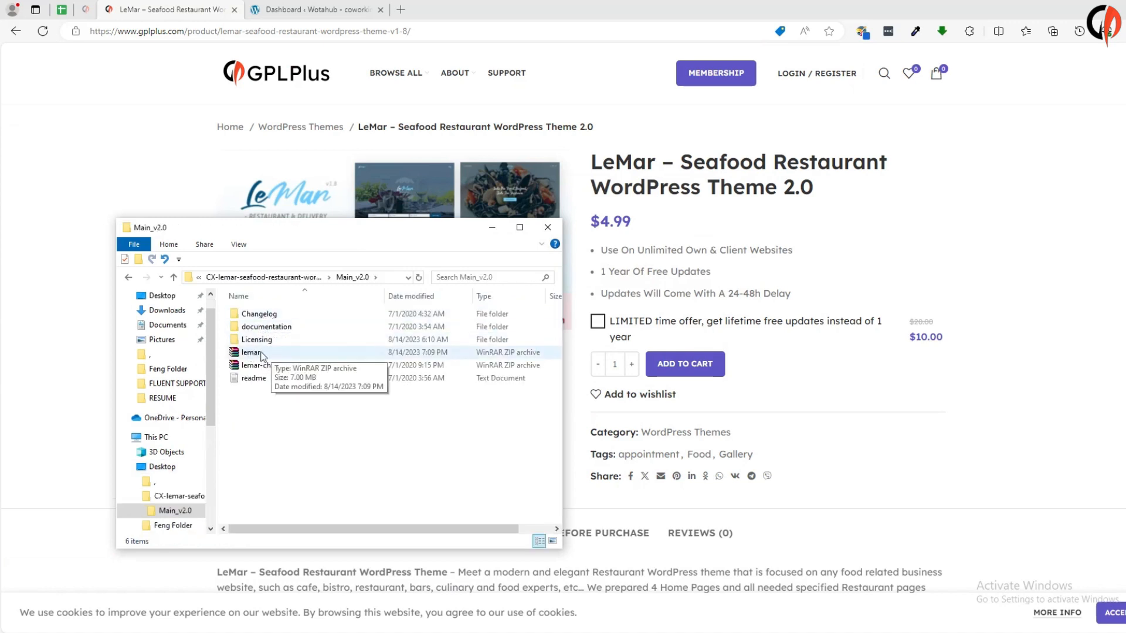
# Step: Switch to the WordPress dashboard and open the upload form for adding a new theme
pyautogui.click(307, 14)
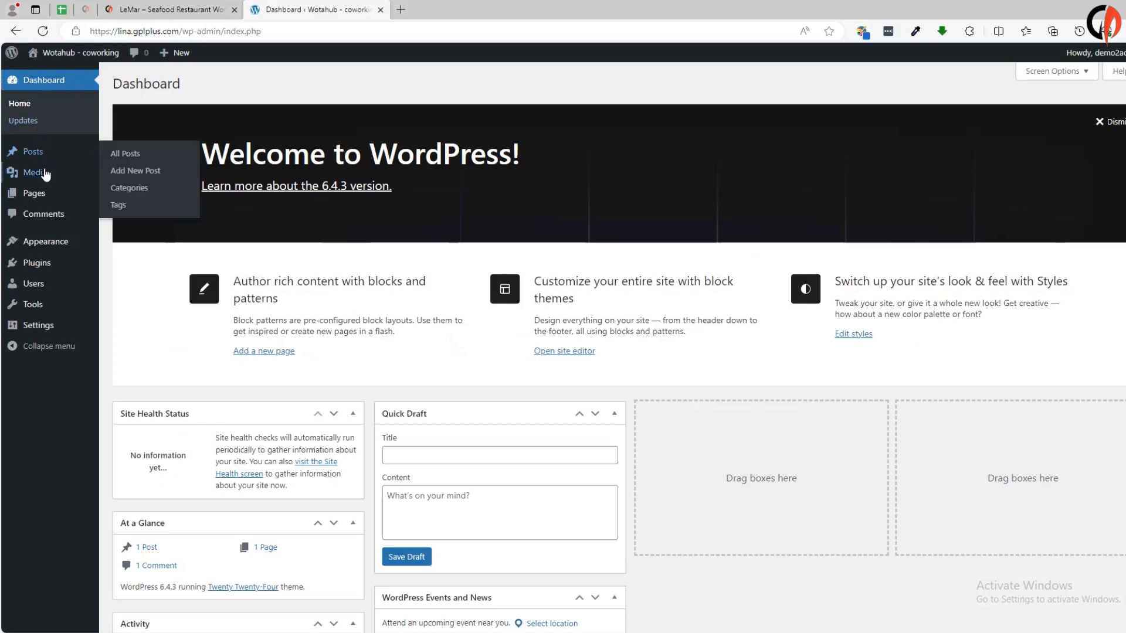
pyautogui.moveTo(42, 237)
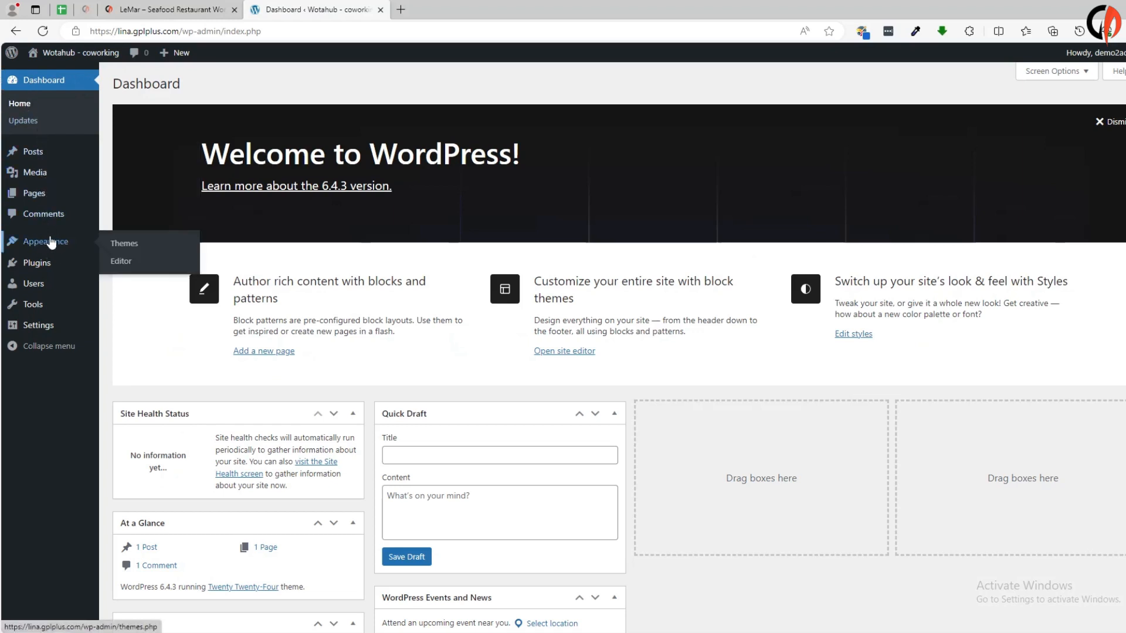
pyautogui.click(131, 250)
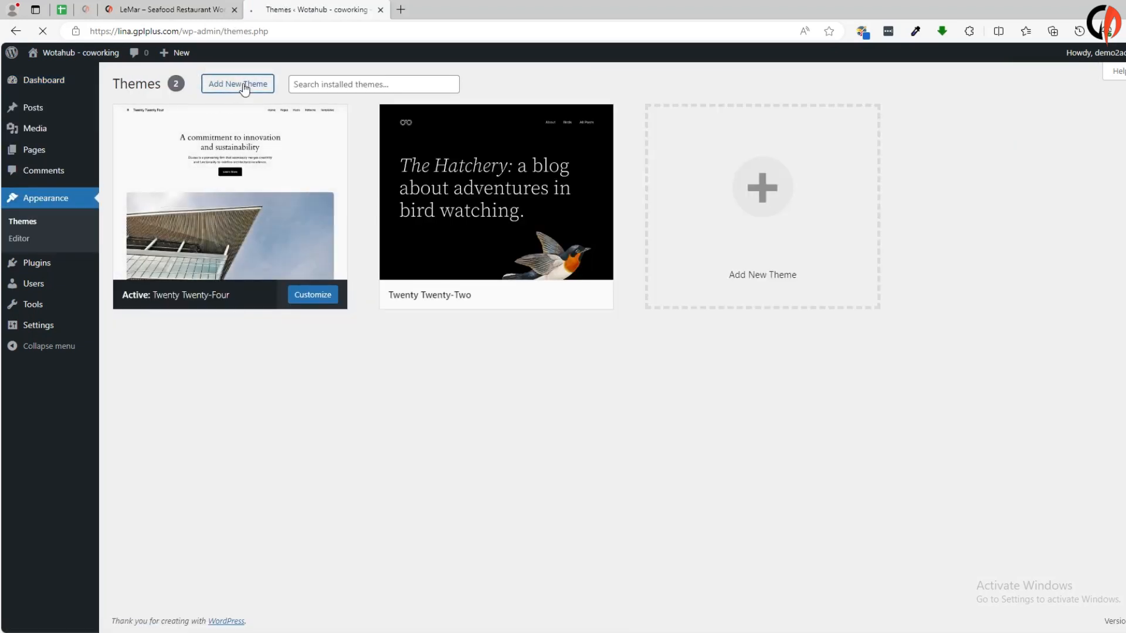
pyautogui.click(244, 84)
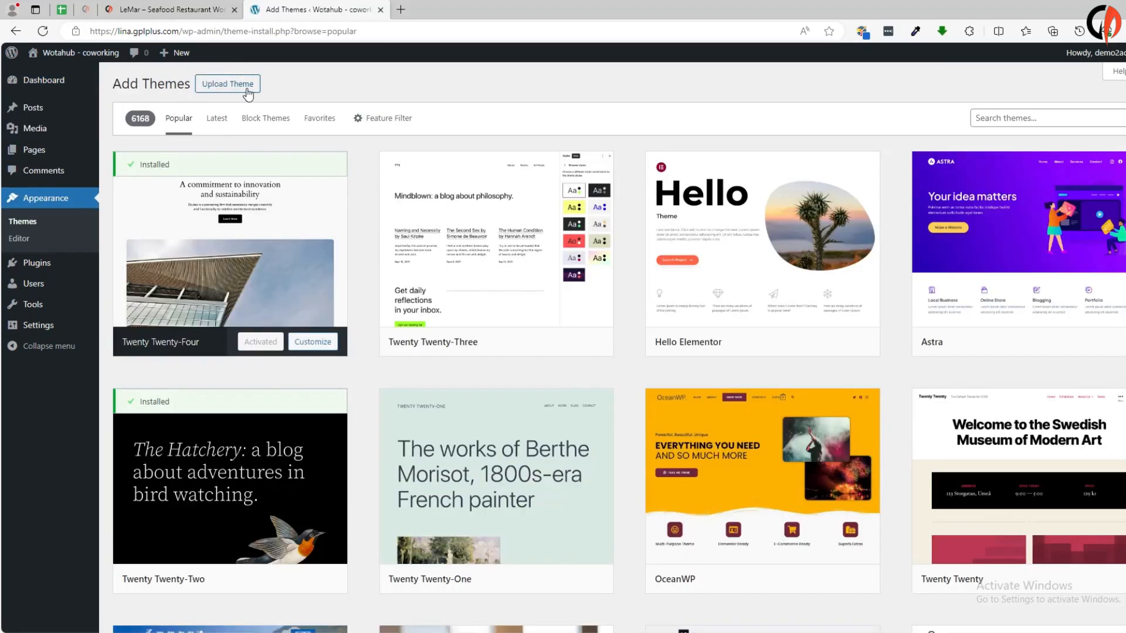
pyautogui.click(244, 84)
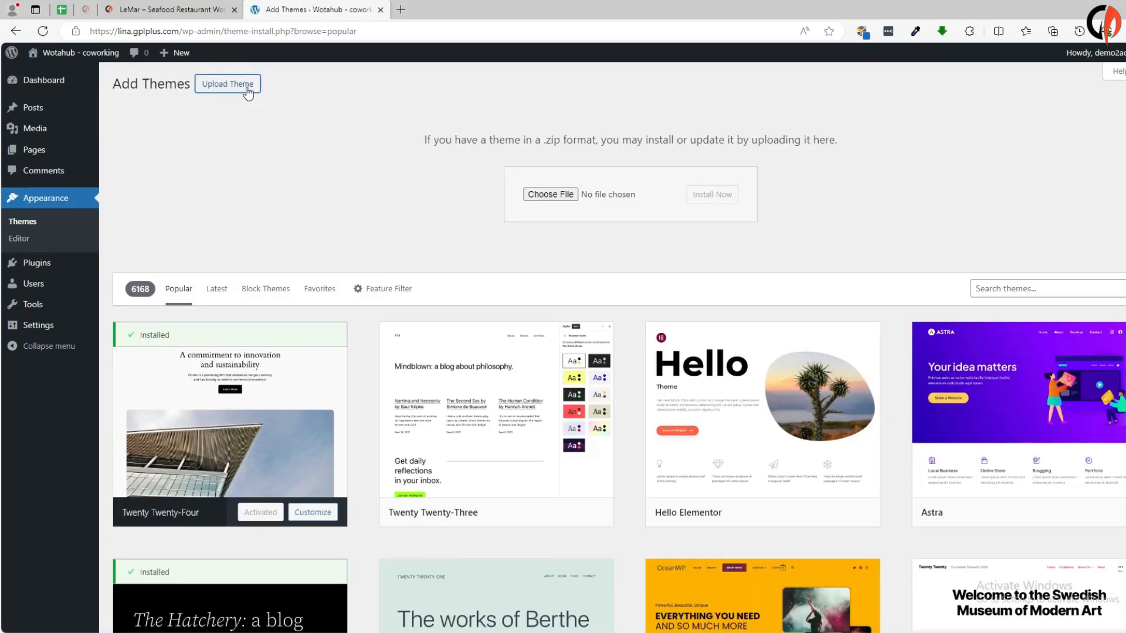
# Step: Upload lemar.zip from the extracted Main_v2.0 folder on the Desktop, install the theme and activate it
pyautogui.click(546, 197)
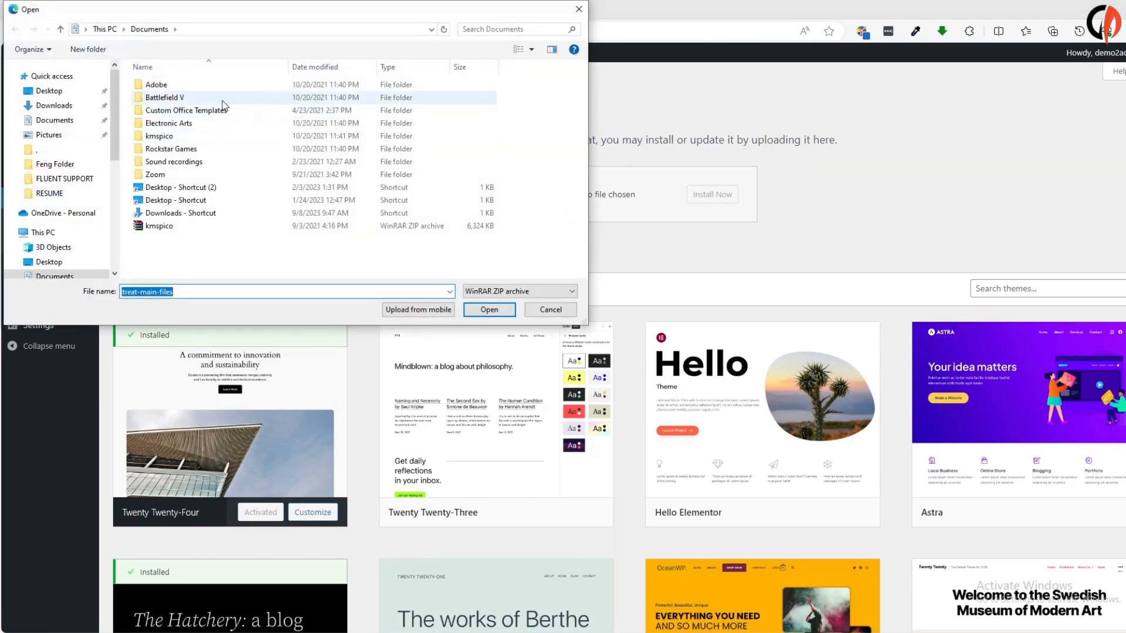
pyautogui.click(58, 91)
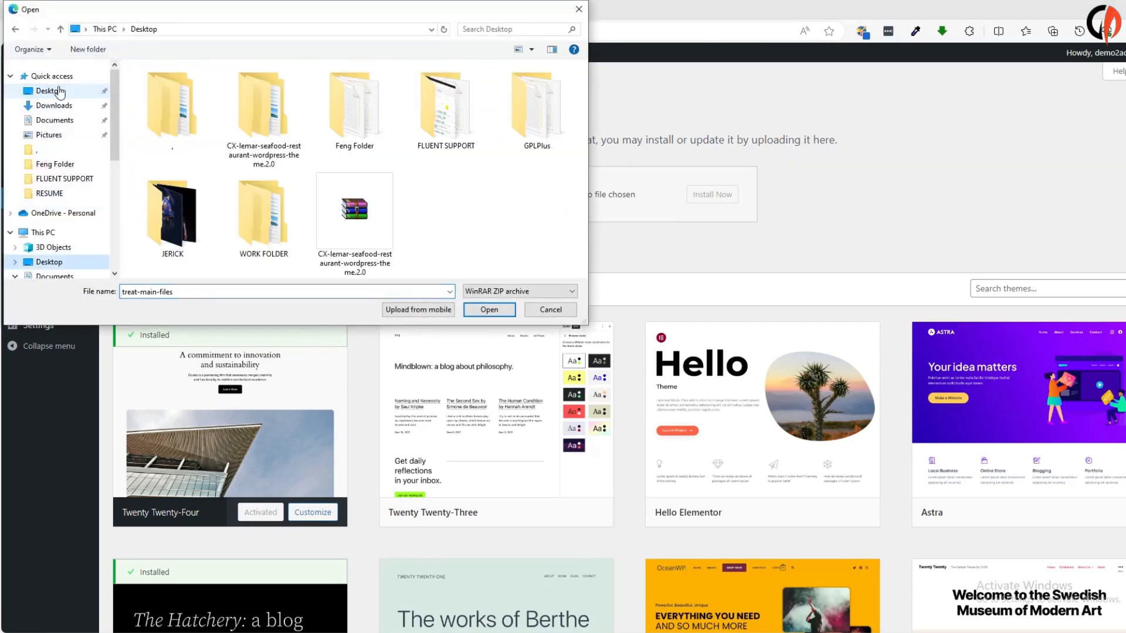
pyautogui.click(264, 123)
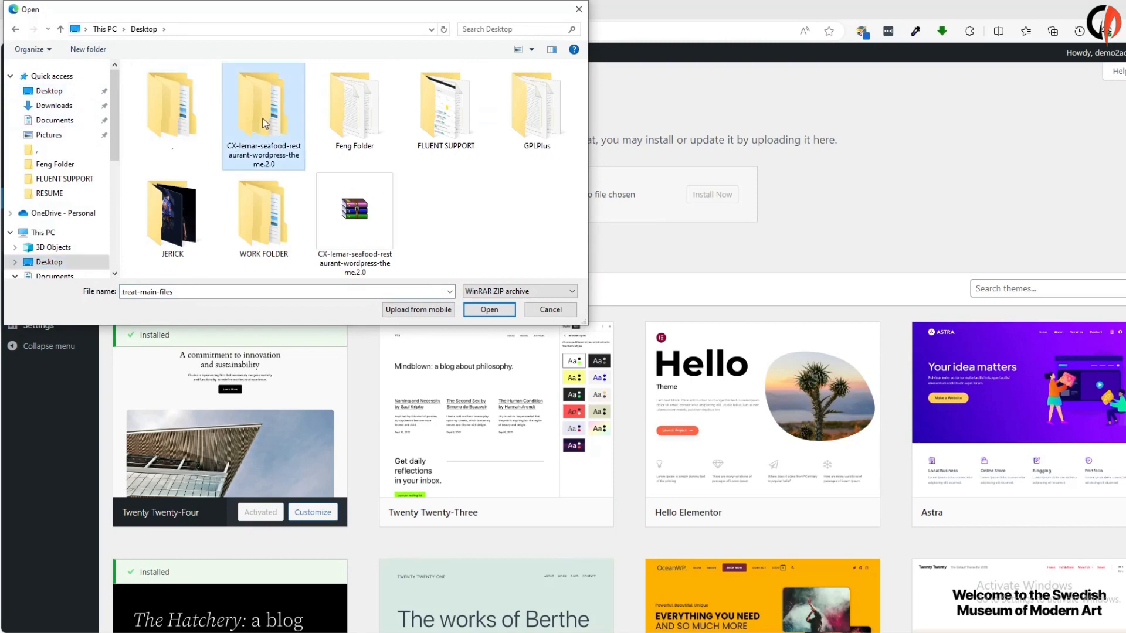
pyautogui.doubleClick(264, 123)
pyautogui.doubleClick(168, 86)
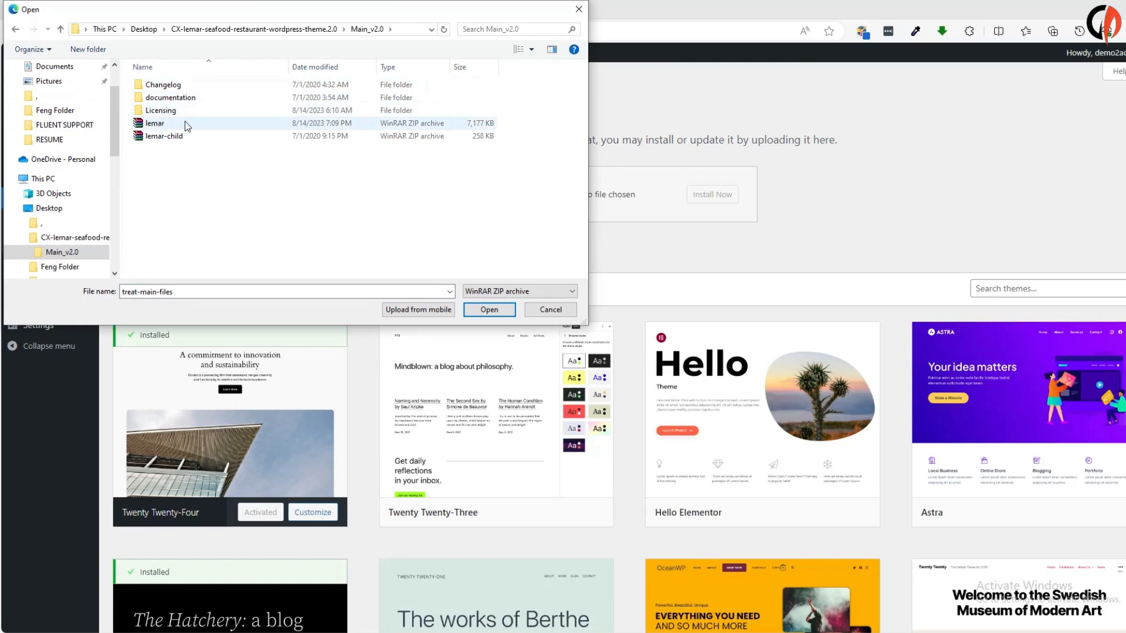
pyautogui.click(182, 125)
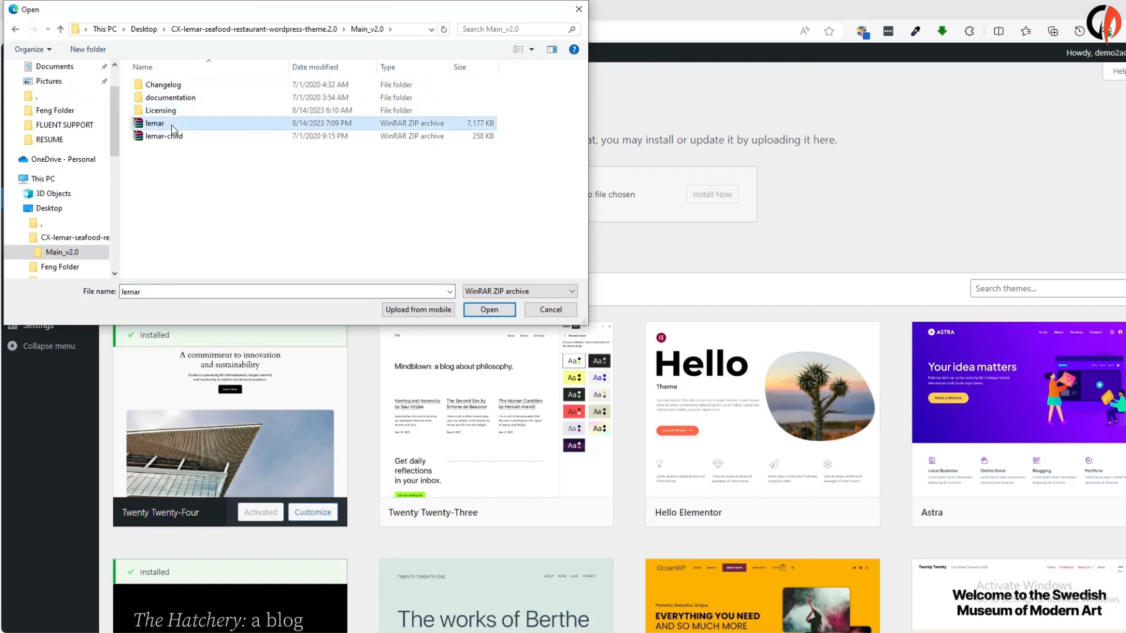
pyautogui.click(488, 312)
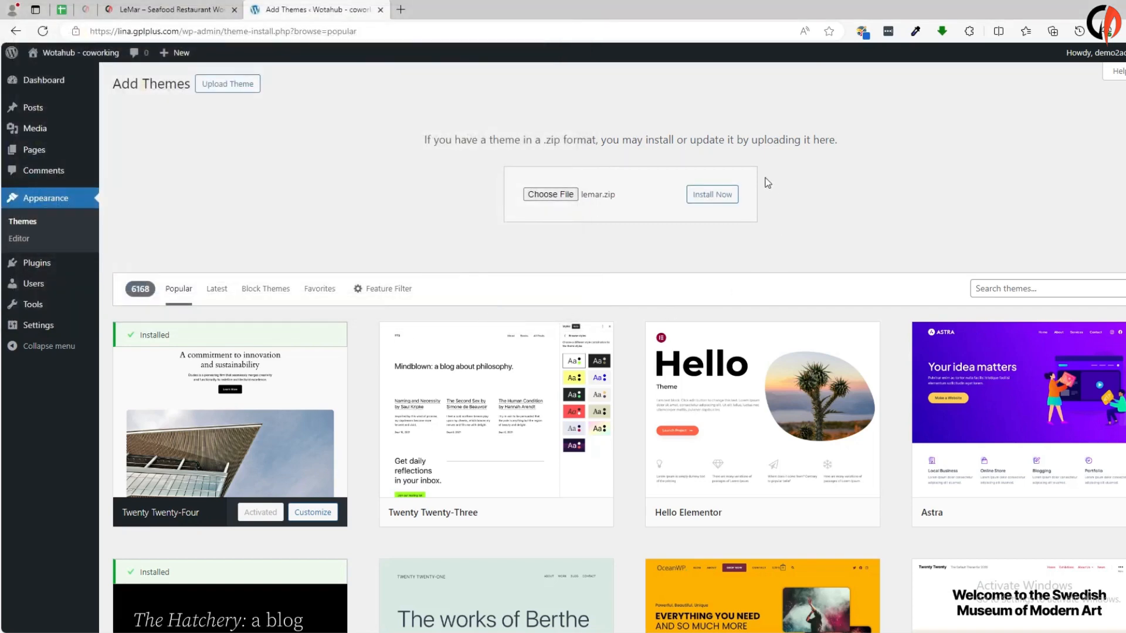
pyautogui.click(714, 195)
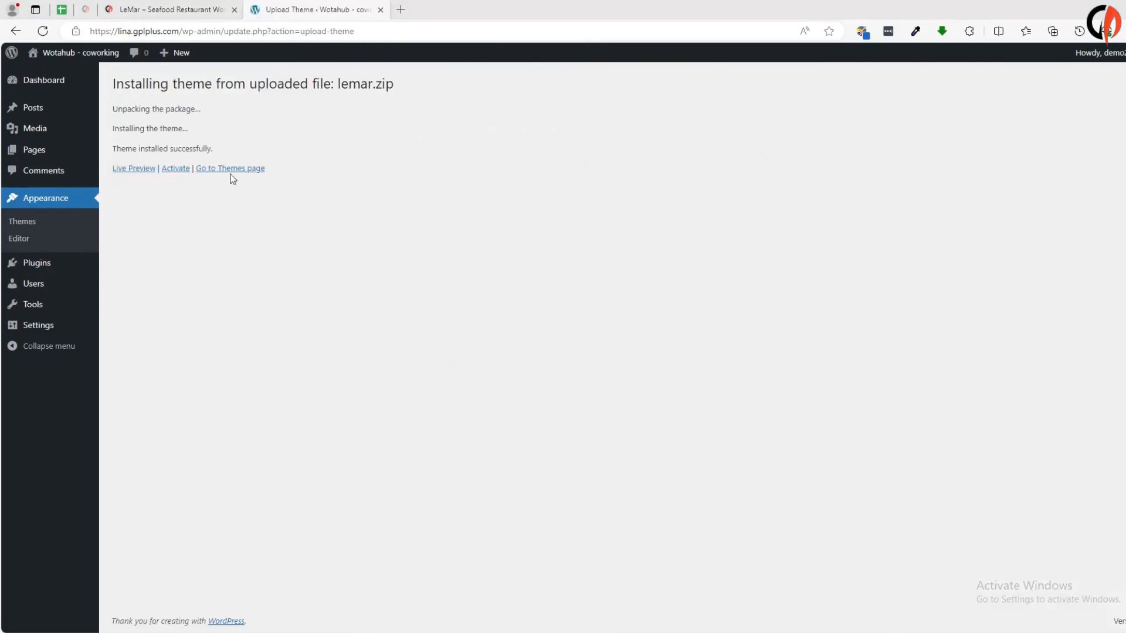
pyautogui.click(175, 169)
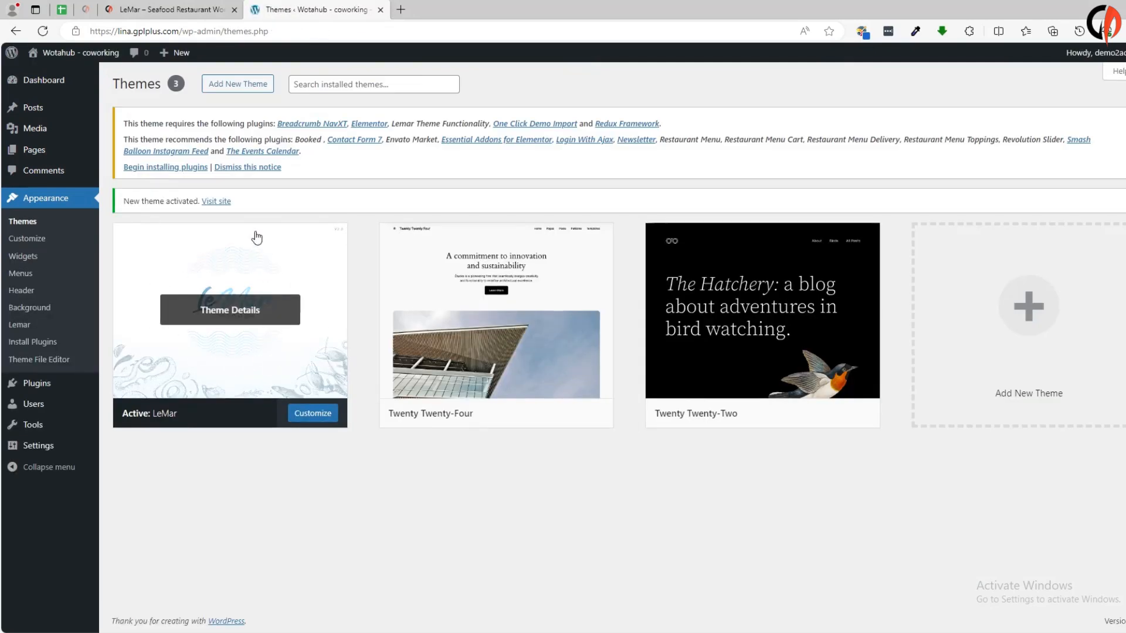
# Step: Bulk-install all required and recommended plugins for the LeMar theme and review the installation results
pyautogui.click(161, 168)
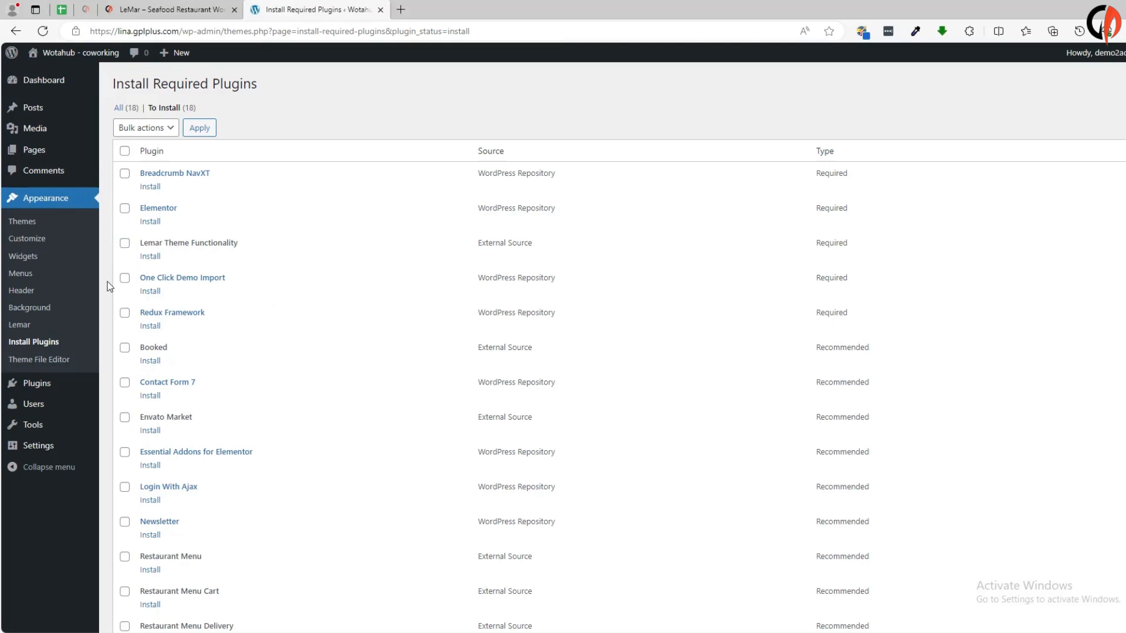
pyautogui.scroll(-2, 122, 287)
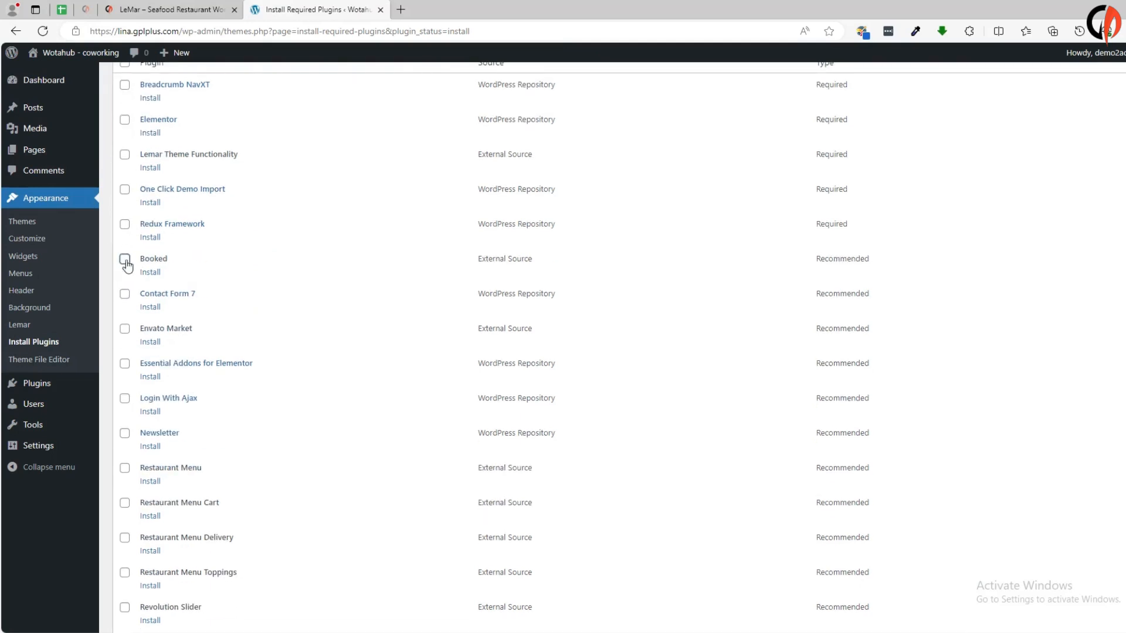
pyautogui.scroll(-2, 134, 299)
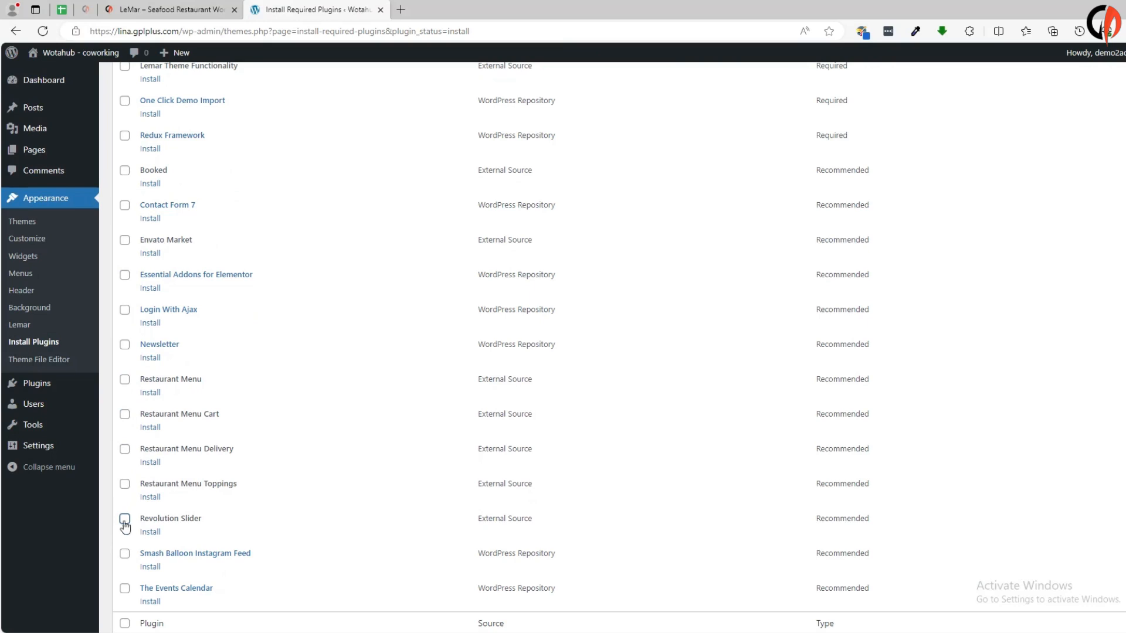
pyautogui.scroll(-2, 120, 558)
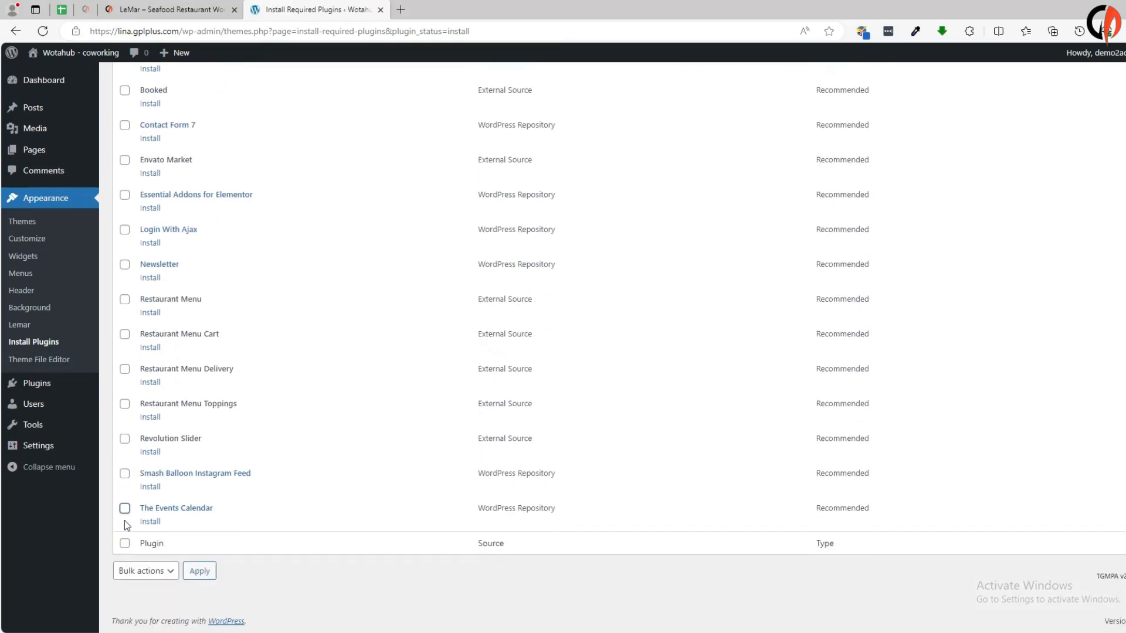
pyautogui.click(124, 544)
pyautogui.scroll(5, 326, 489)
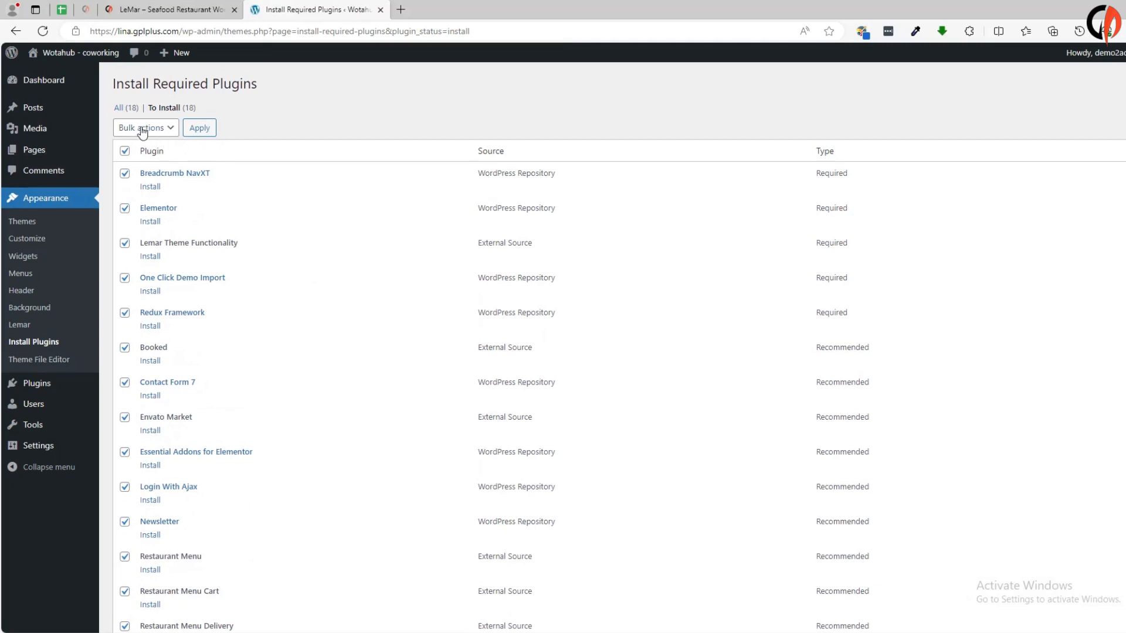
pyautogui.click(142, 131)
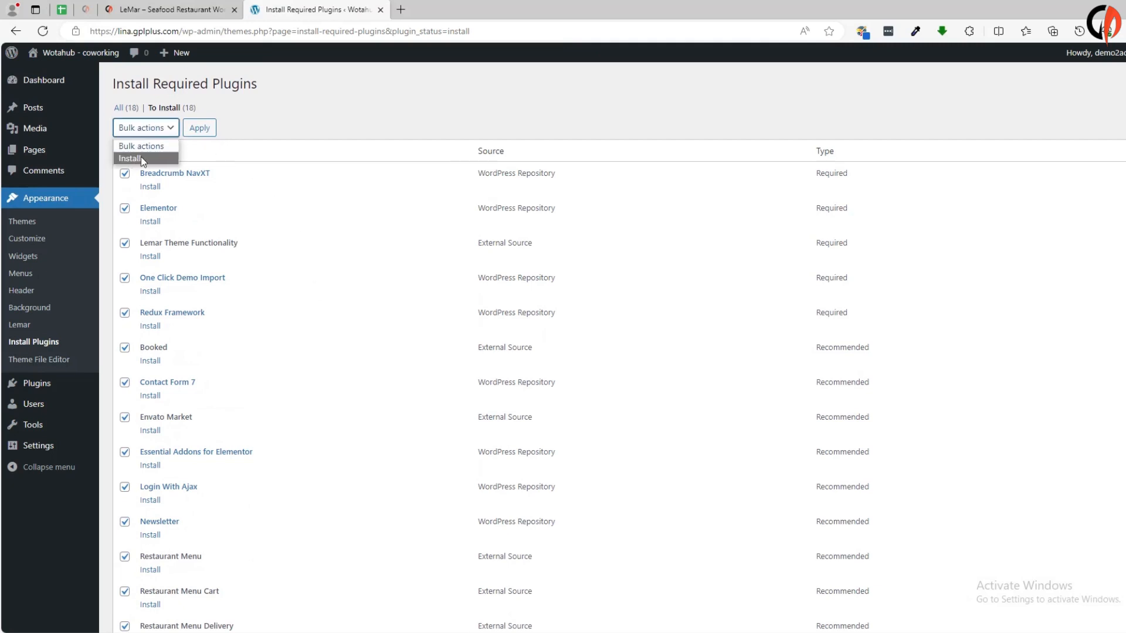
pyautogui.click(141, 156)
pyautogui.click(198, 129)
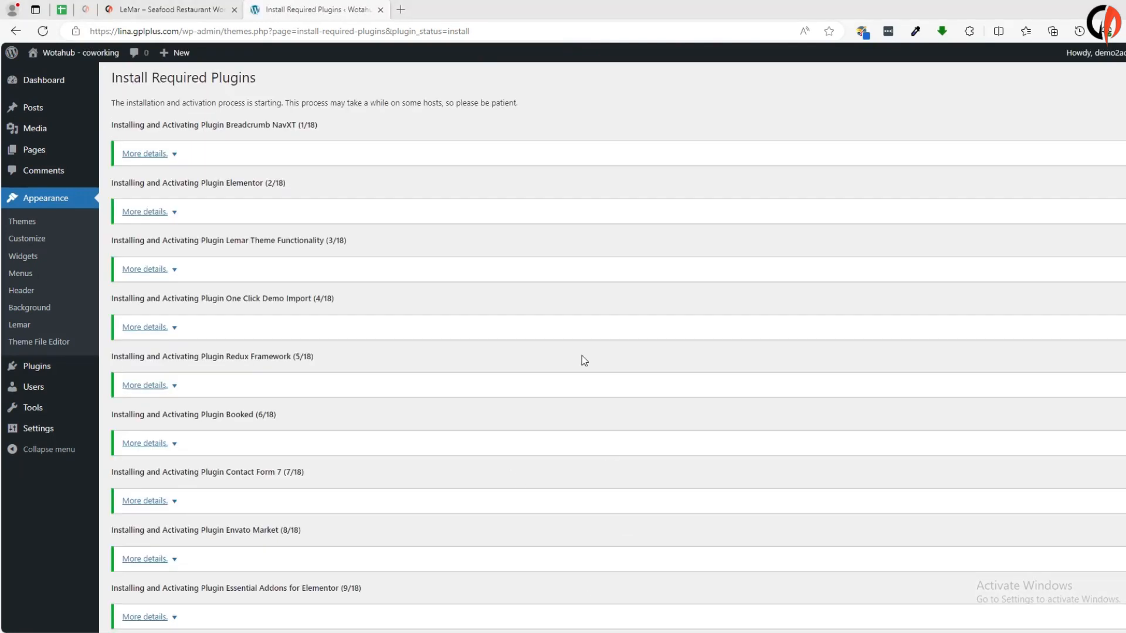
pyautogui.scroll(-7, 284, 151)
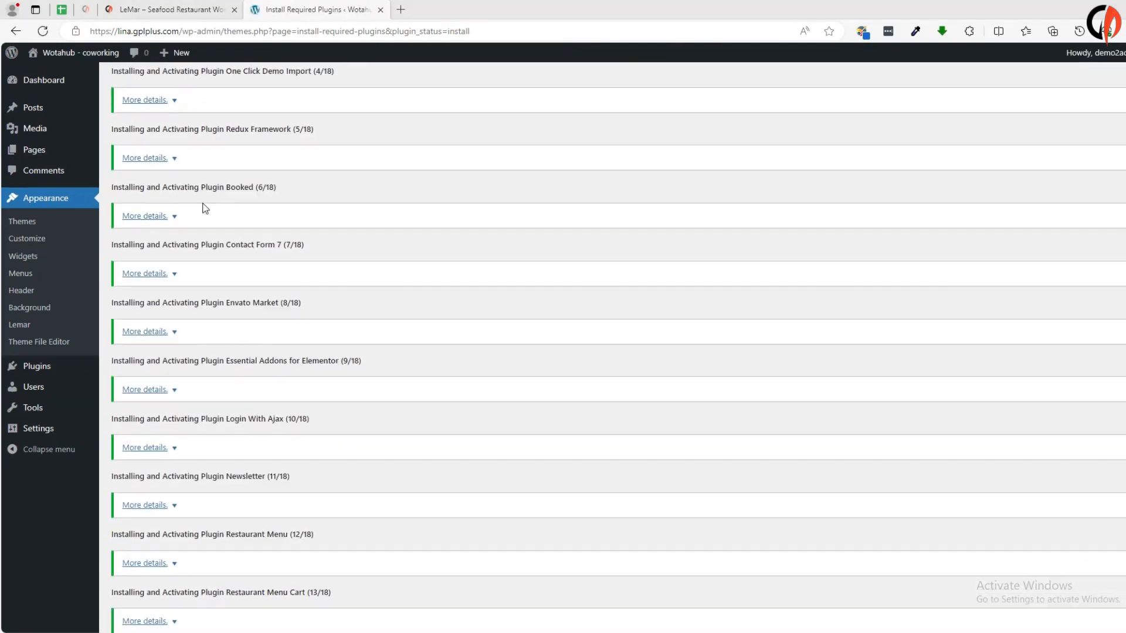
pyautogui.scroll(-3, 154, 348)
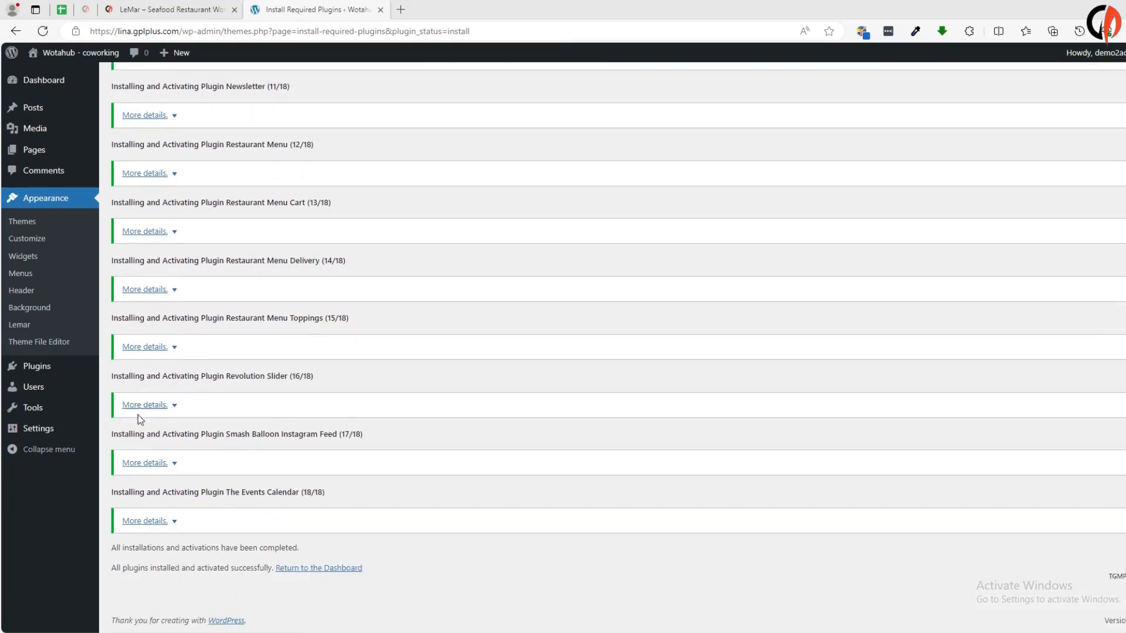
# Step: Return to the dashboard from the plugin installer and open the theme's Import Demo Data page
pyautogui.click(313, 571)
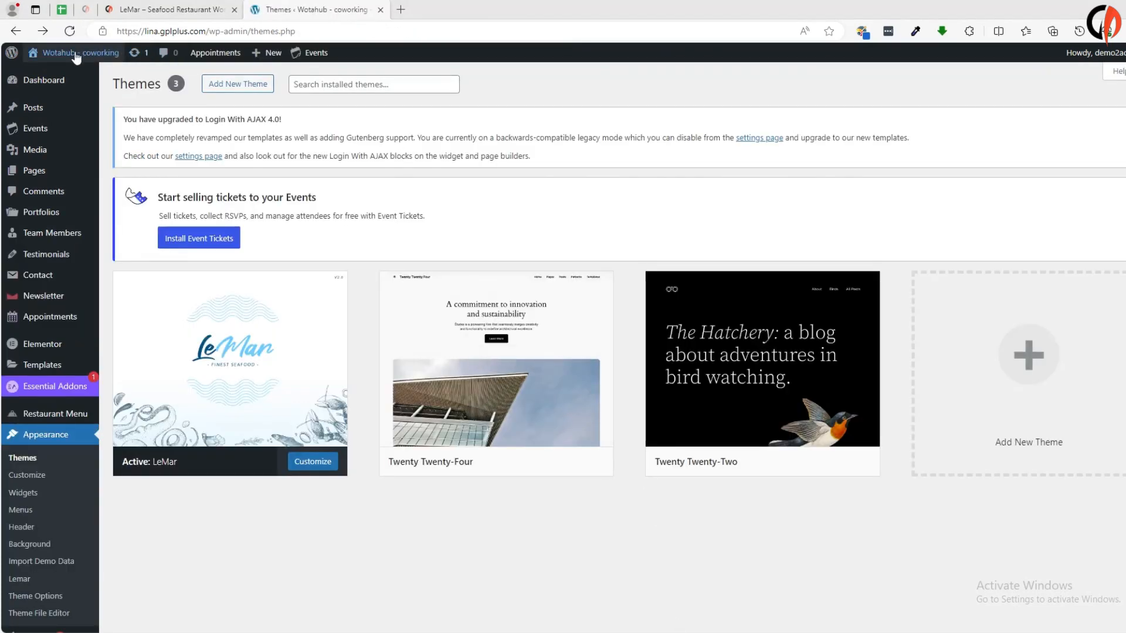
pyautogui.moveTo(44, 84)
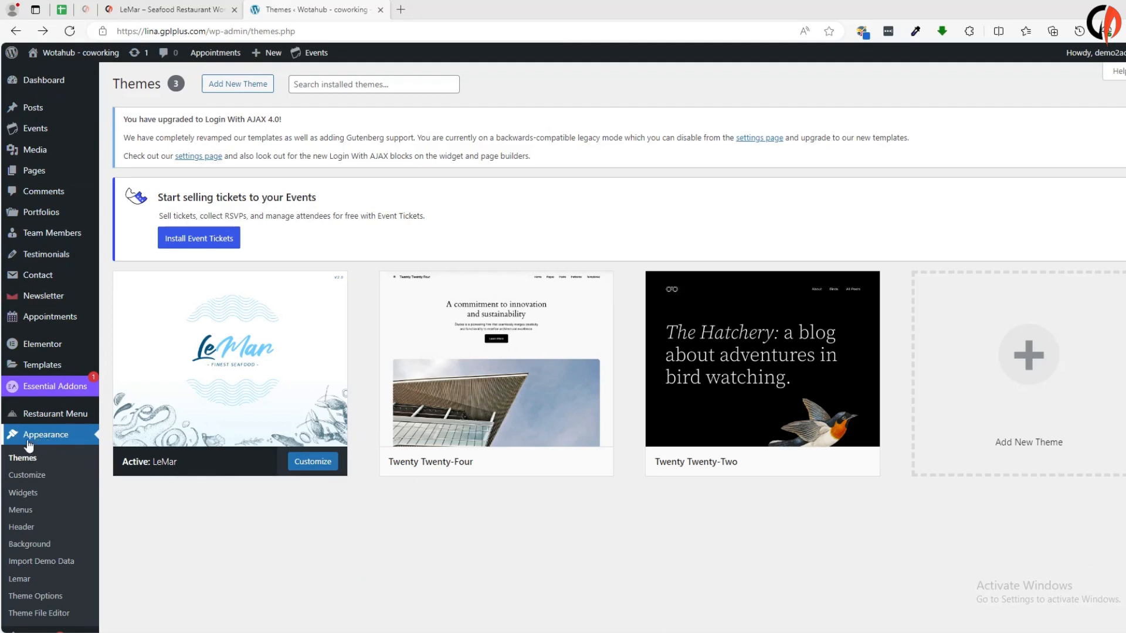
pyautogui.scroll(-2, 17, 465)
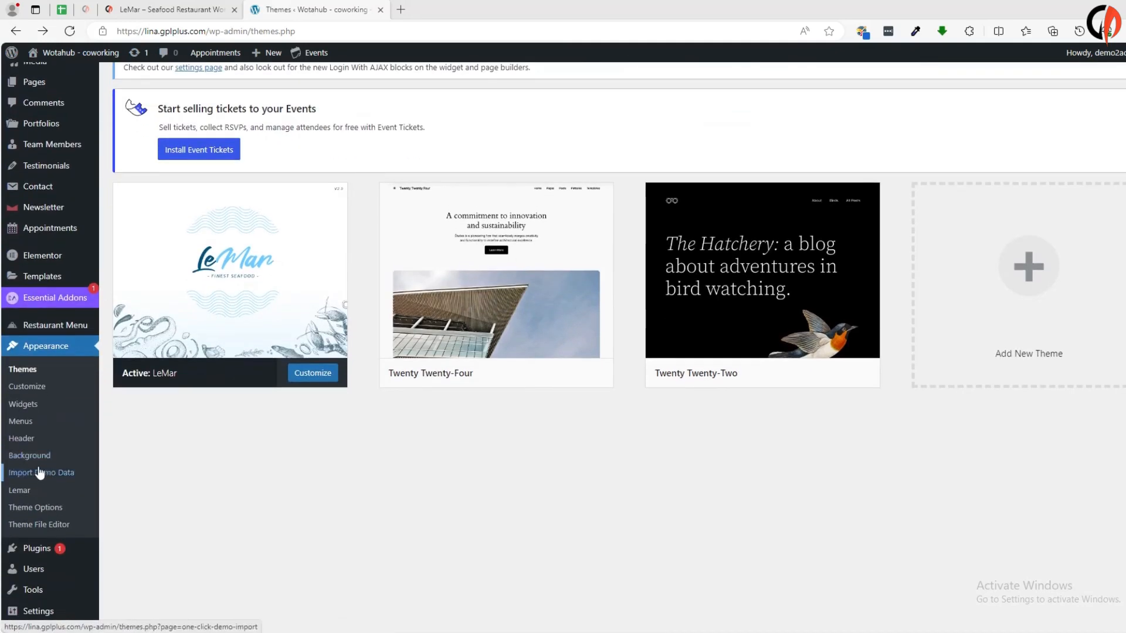
pyautogui.click(47, 476)
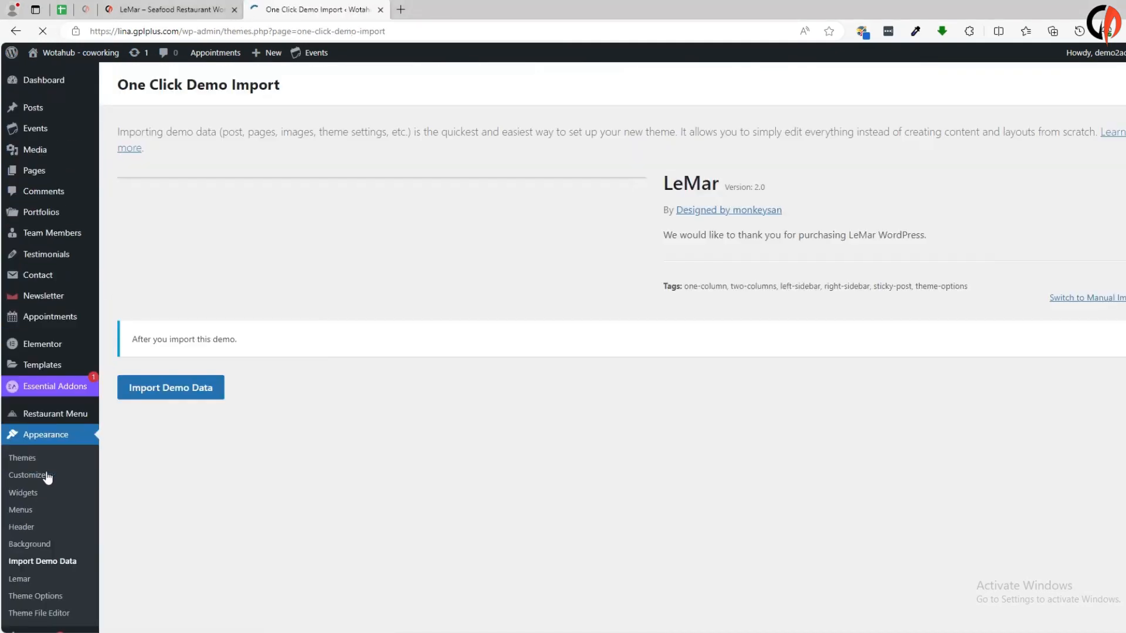
pyautogui.scroll(-4, 382, 417)
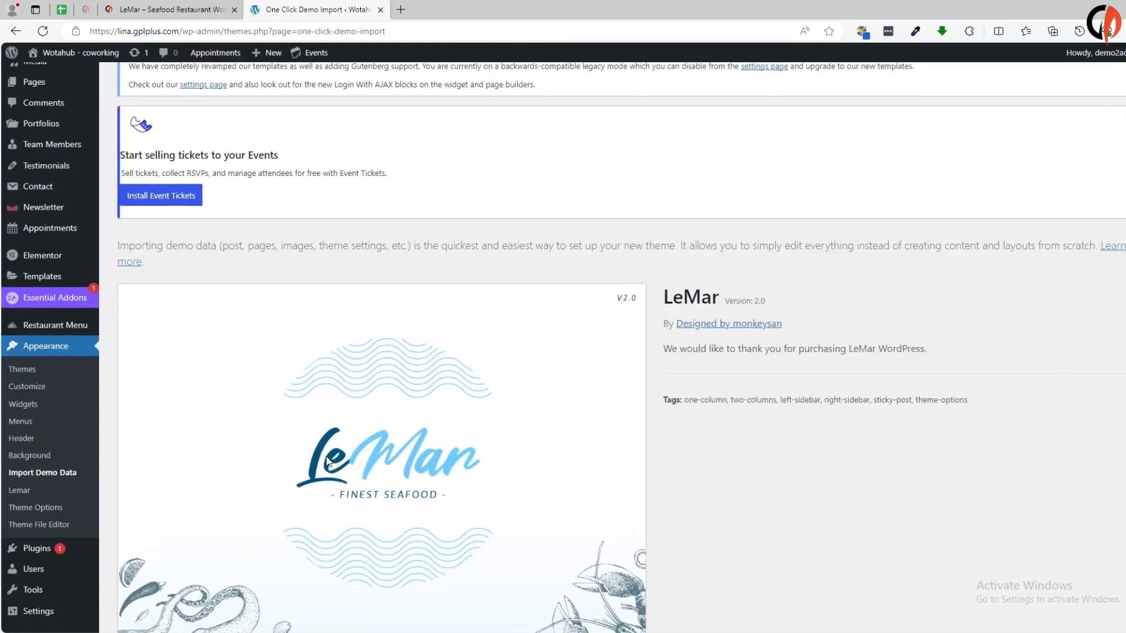
# Step: Start the LeMar demo data import, include the recommended WPForms, All in One SEO and MonsterInsights plugins, and run the import
pyautogui.scroll(-1, 364, 359)
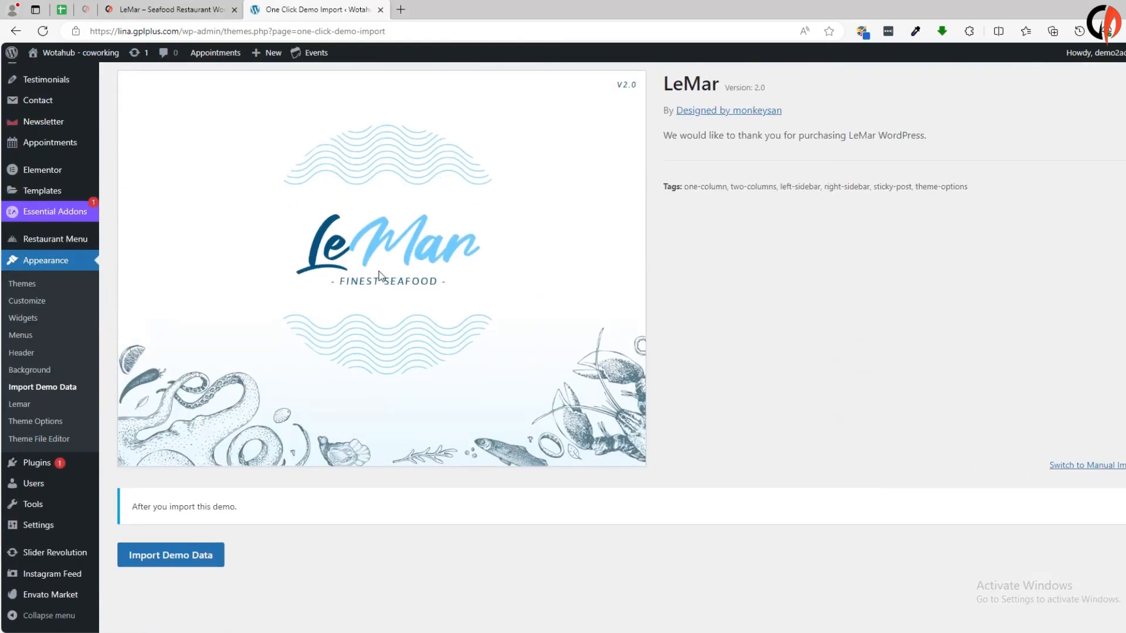
pyautogui.click(188, 561)
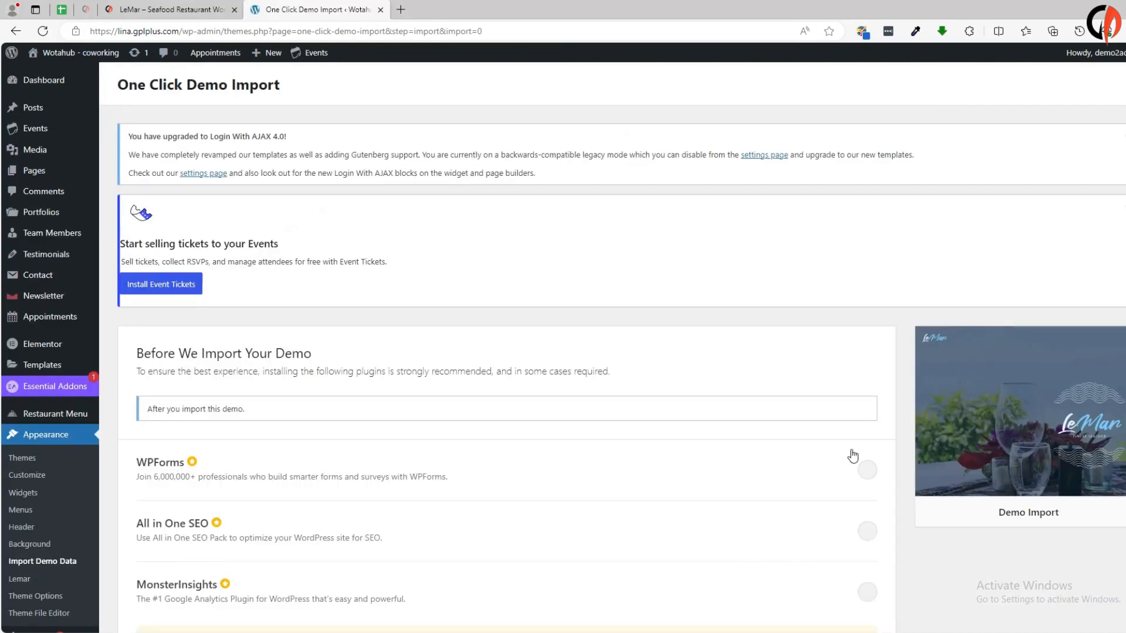
pyautogui.scroll(-3, 543, 289)
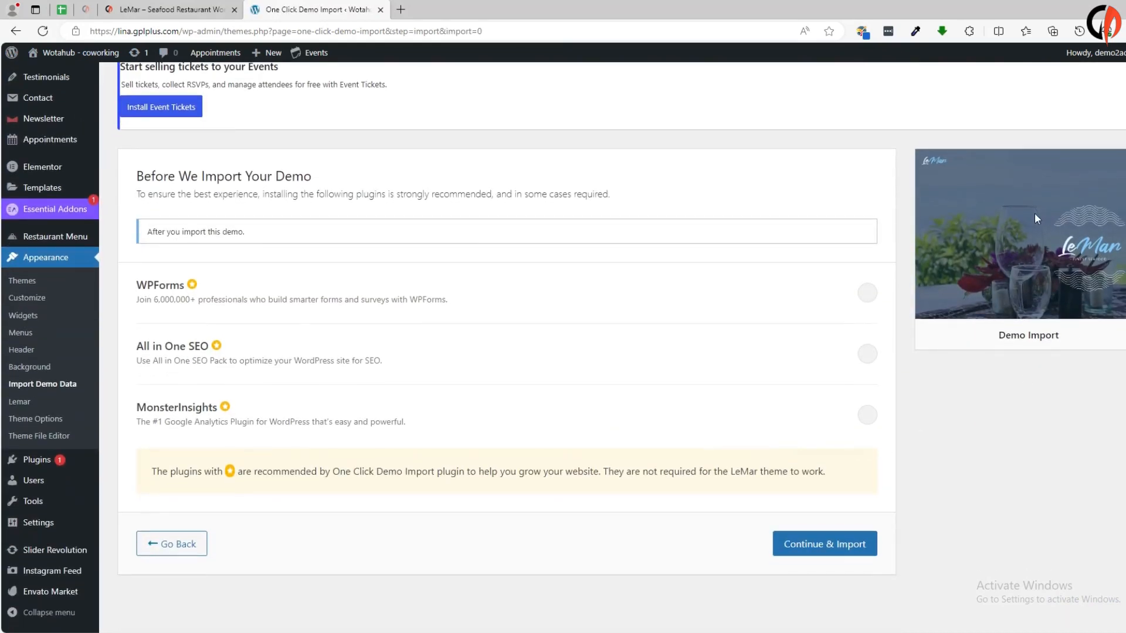
pyautogui.click(867, 293)
pyautogui.click(860, 354)
pyautogui.click(868, 415)
pyautogui.click(814, 543)
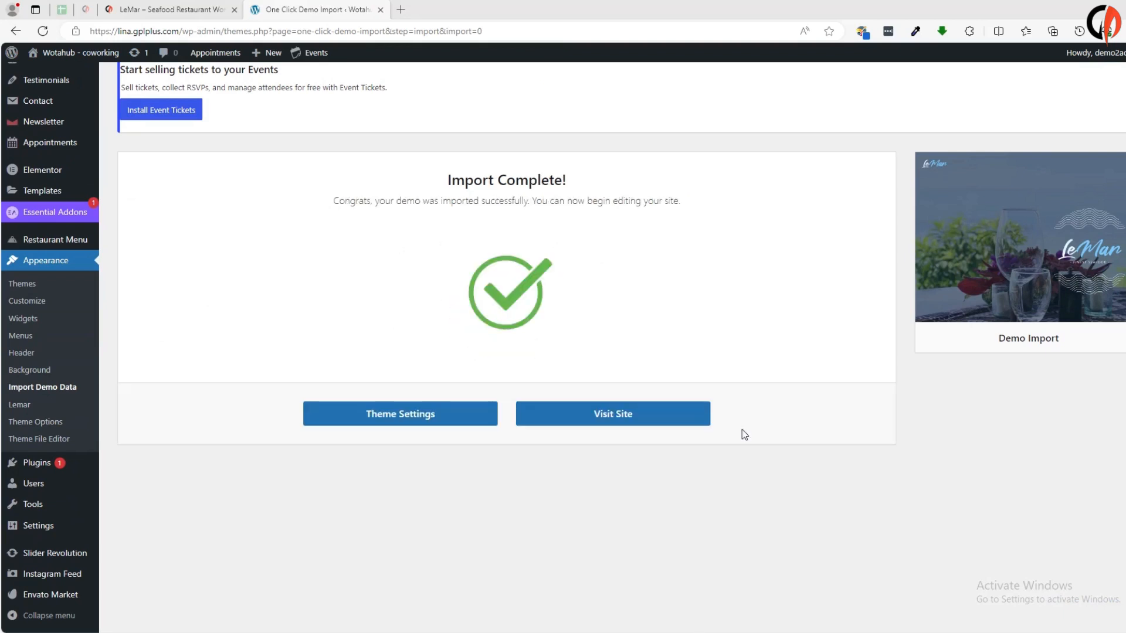
# Step: Visit the live site in its own browser tab and review the imported home page down to the footer and back up to the header
pyautogui.click(609, 414)
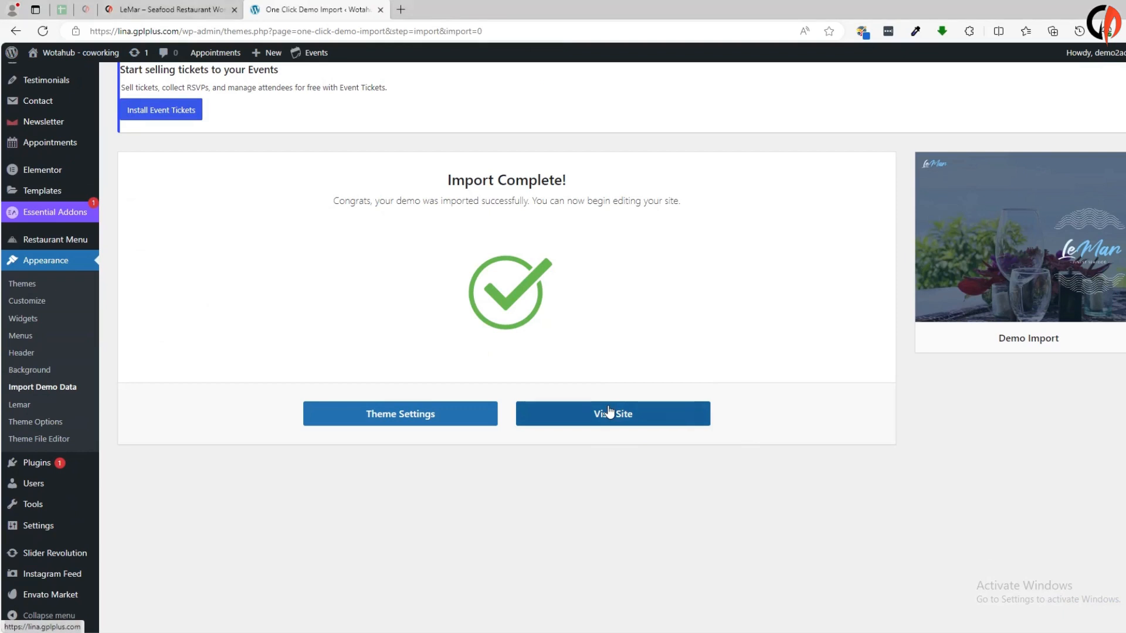
pyautogui.click(449, 10)
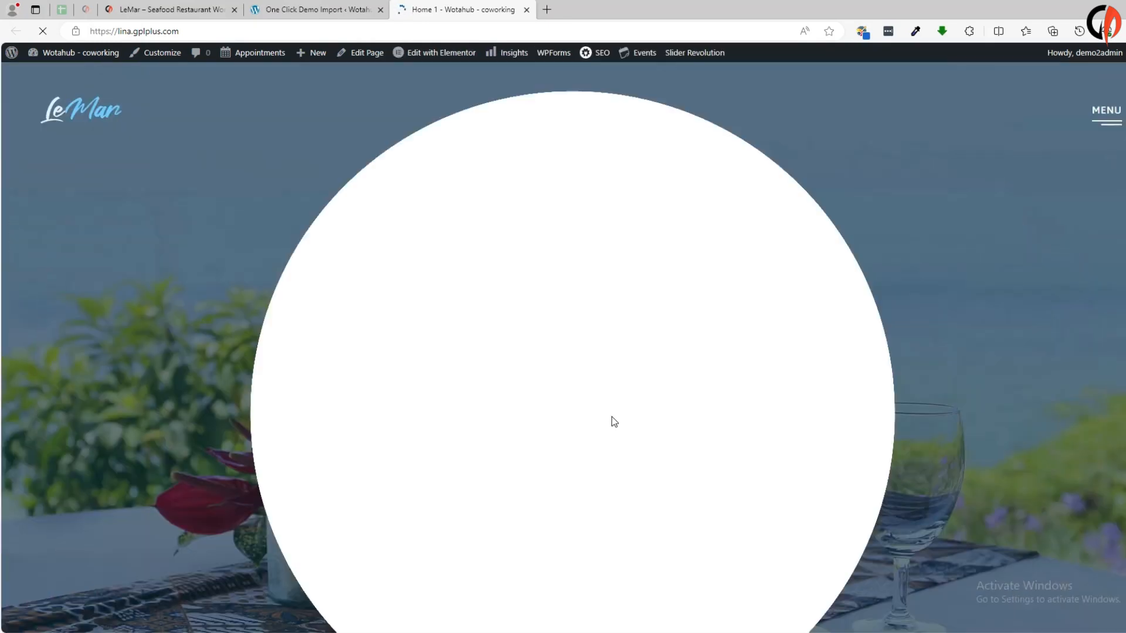
pyautogui.scroll(-12, 539, 294)
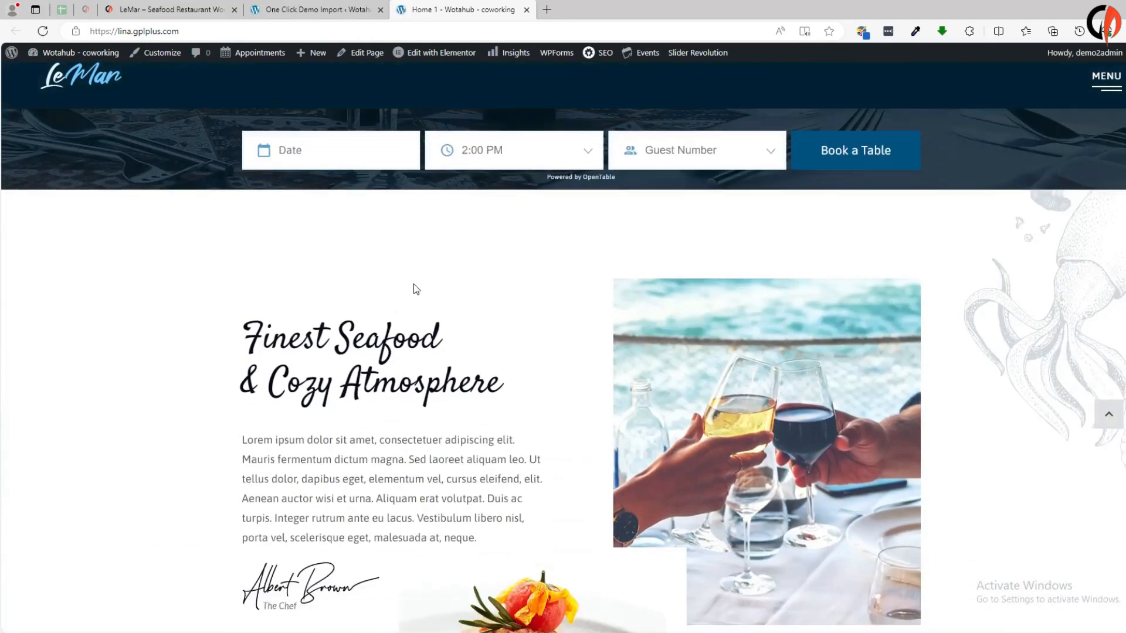
pyautogui.scroll(-10, 554, 339)
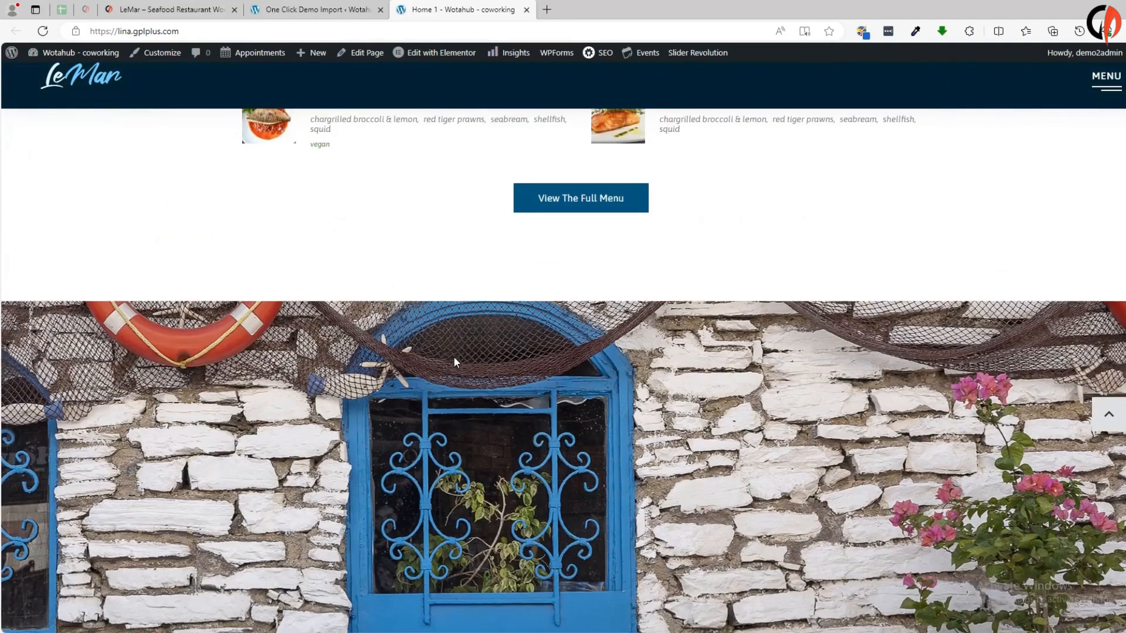
pyautogui.scroll(-12, 521, 368)
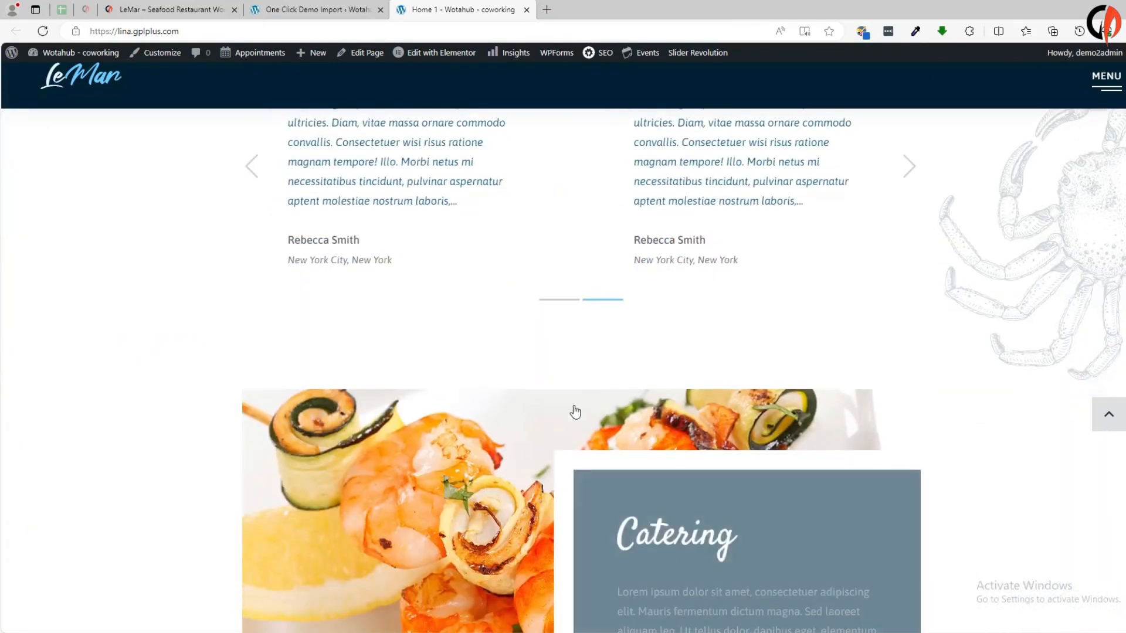
pyautogui.scroll(-10, 515, 424)
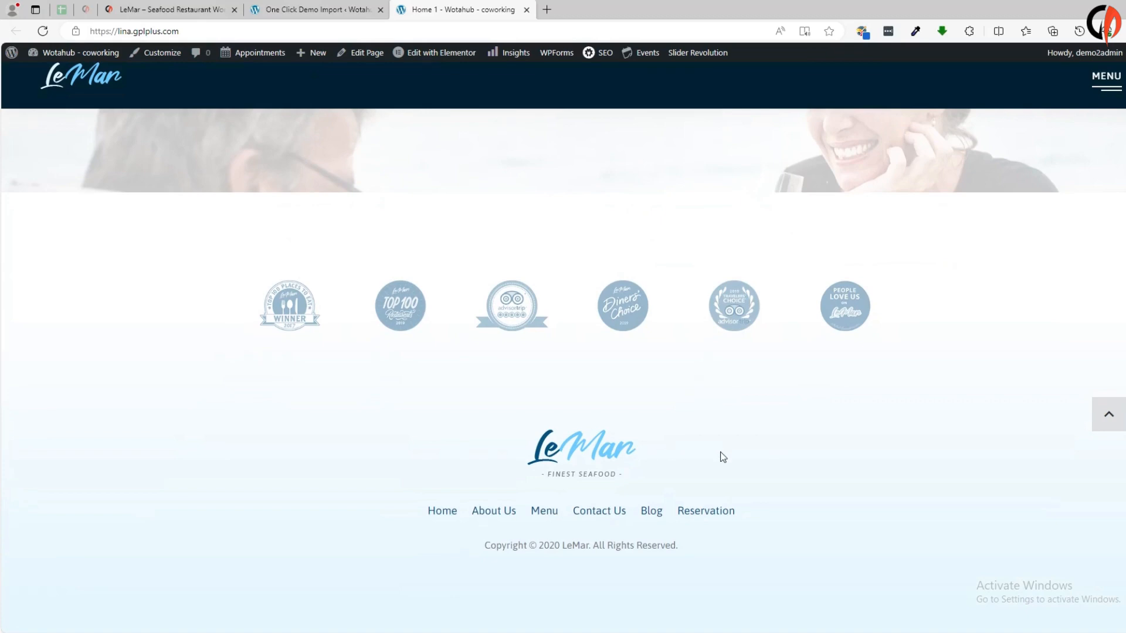
pyautogui.scroll(12, 723, 458)
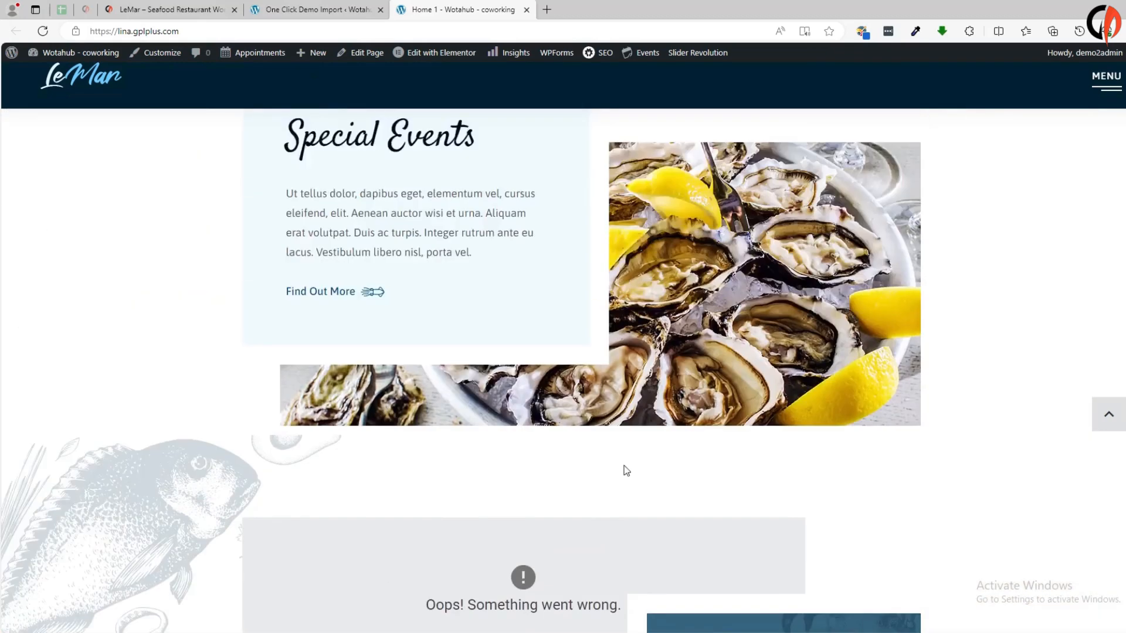
pyautogui.scroll(15, 626, 471)
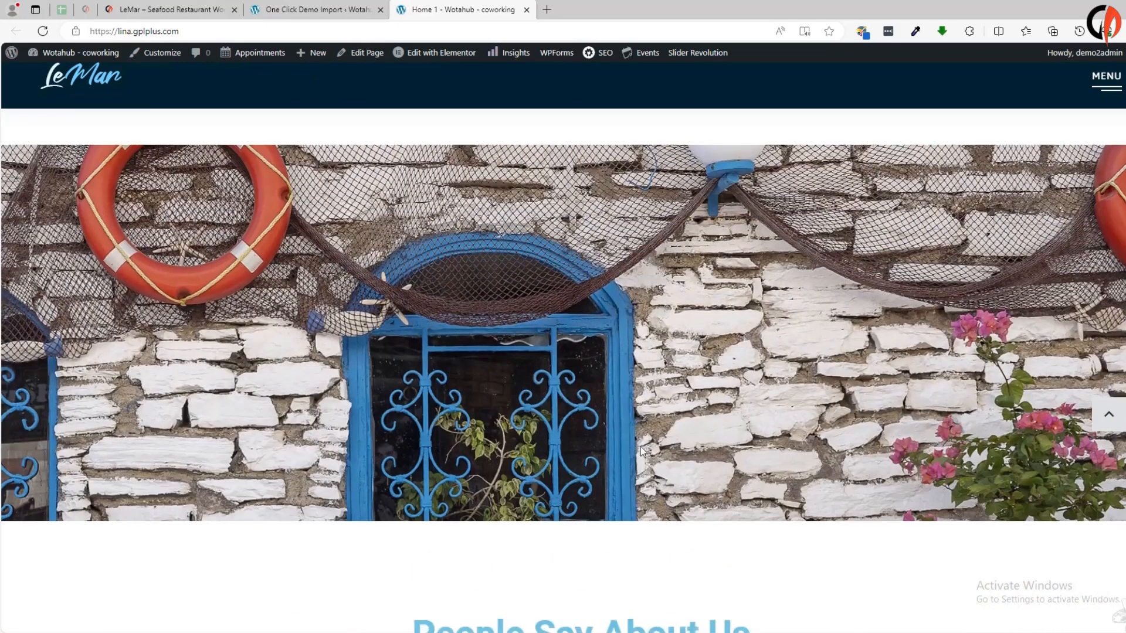
pyautogui.scroll(18, 641, 450)
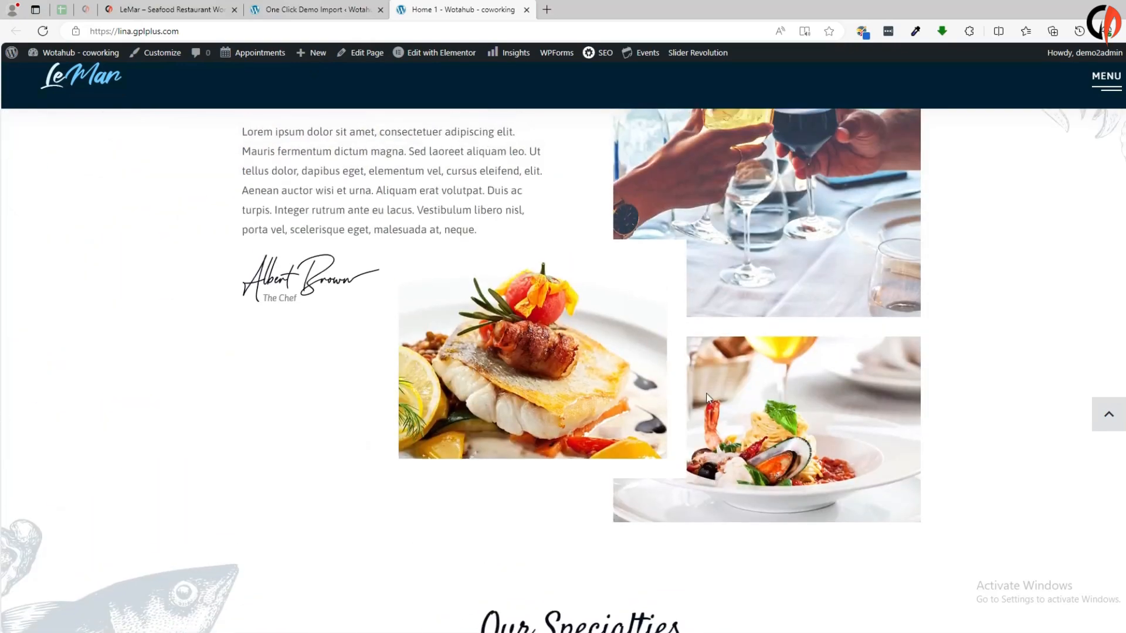
pyautogui.scroll(10, 708, 399)
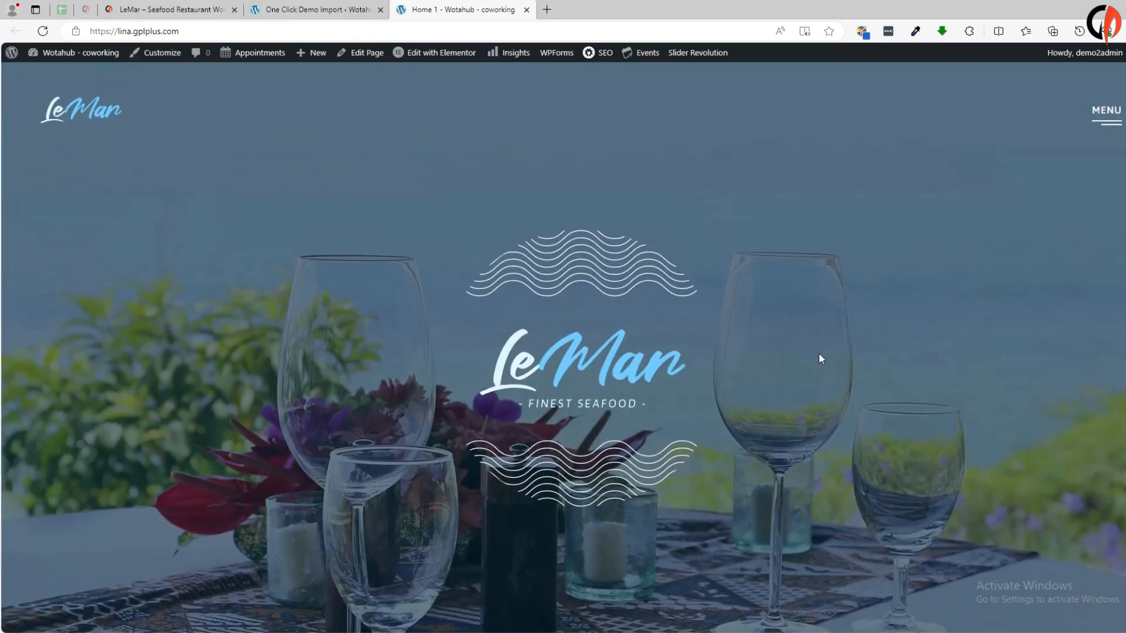